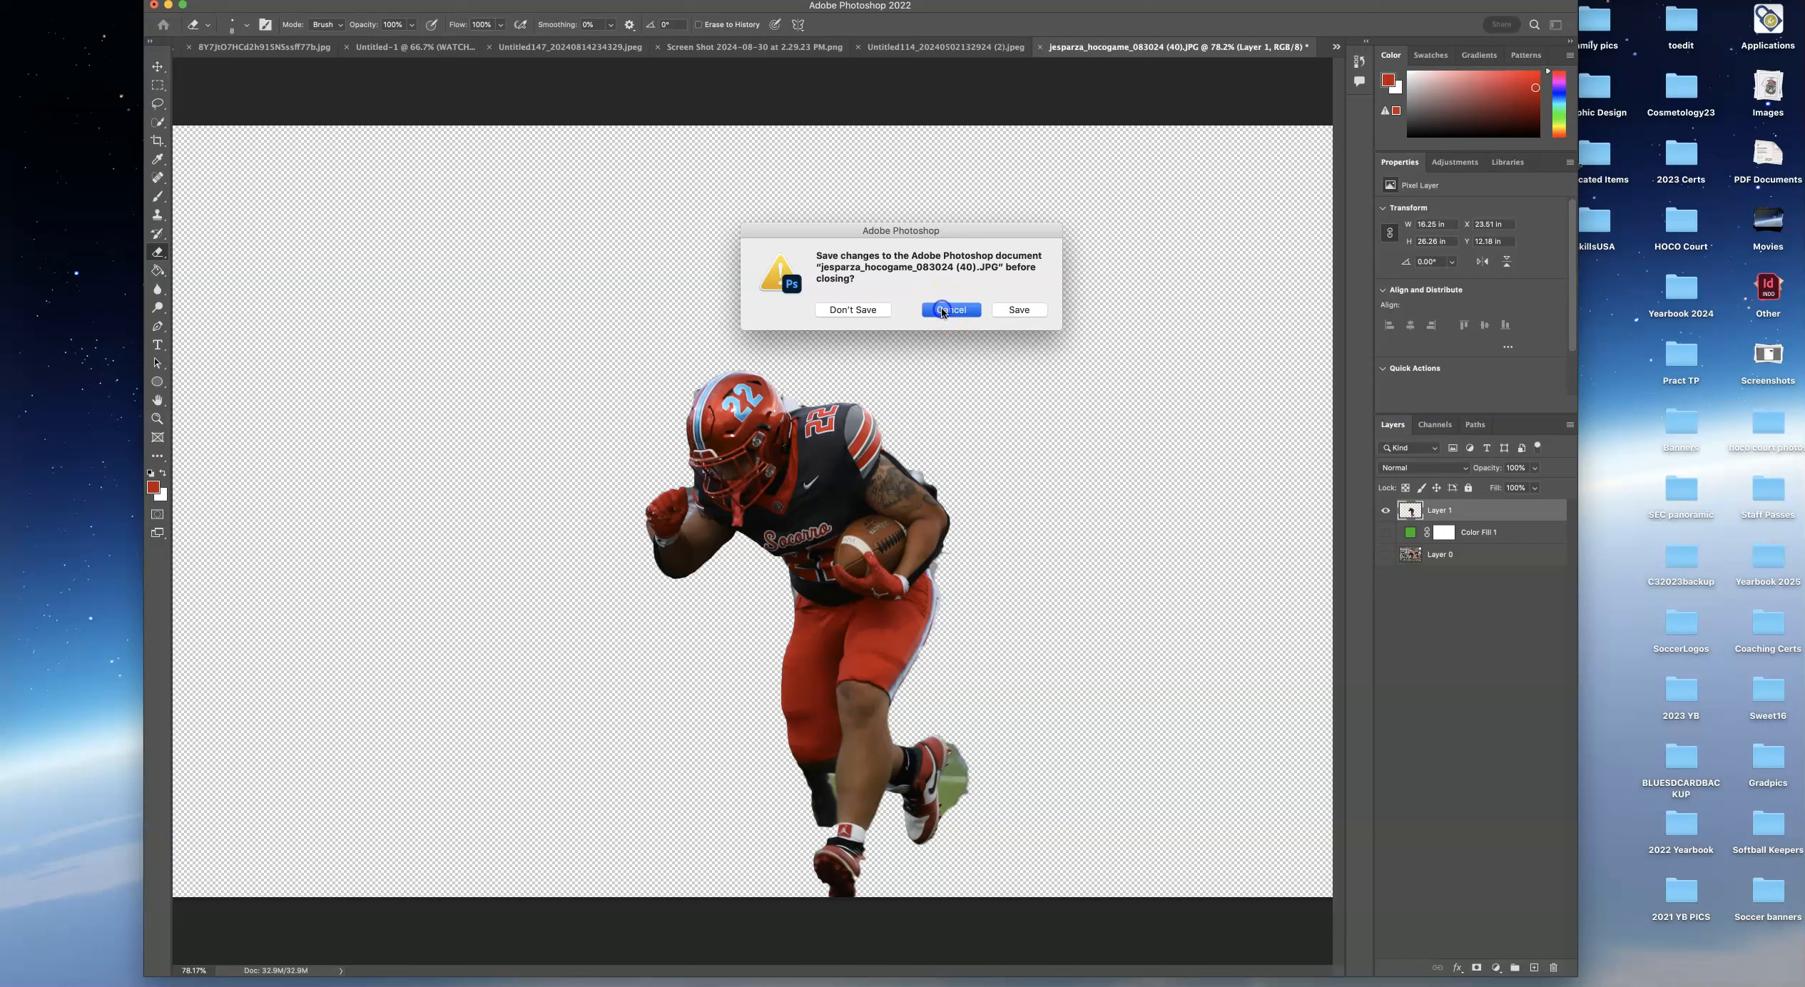
Close the current football cutout document without saving its changes.
click(1041, 47)
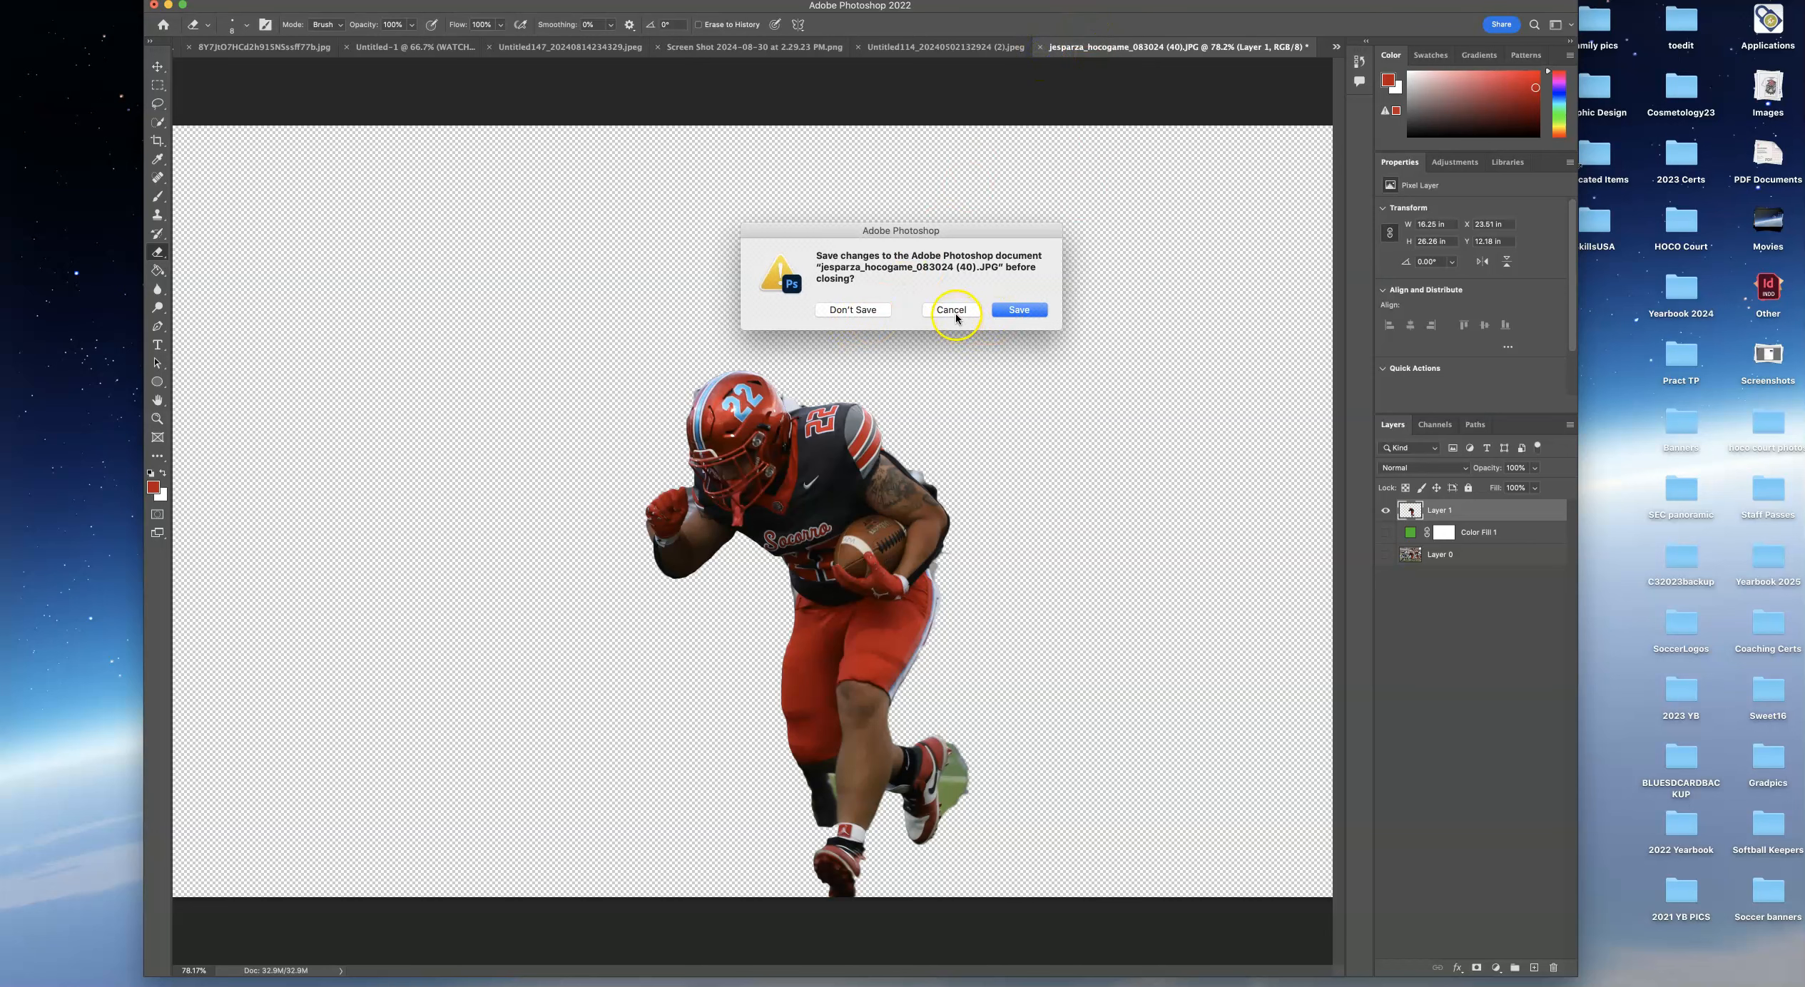
click(868, 314)
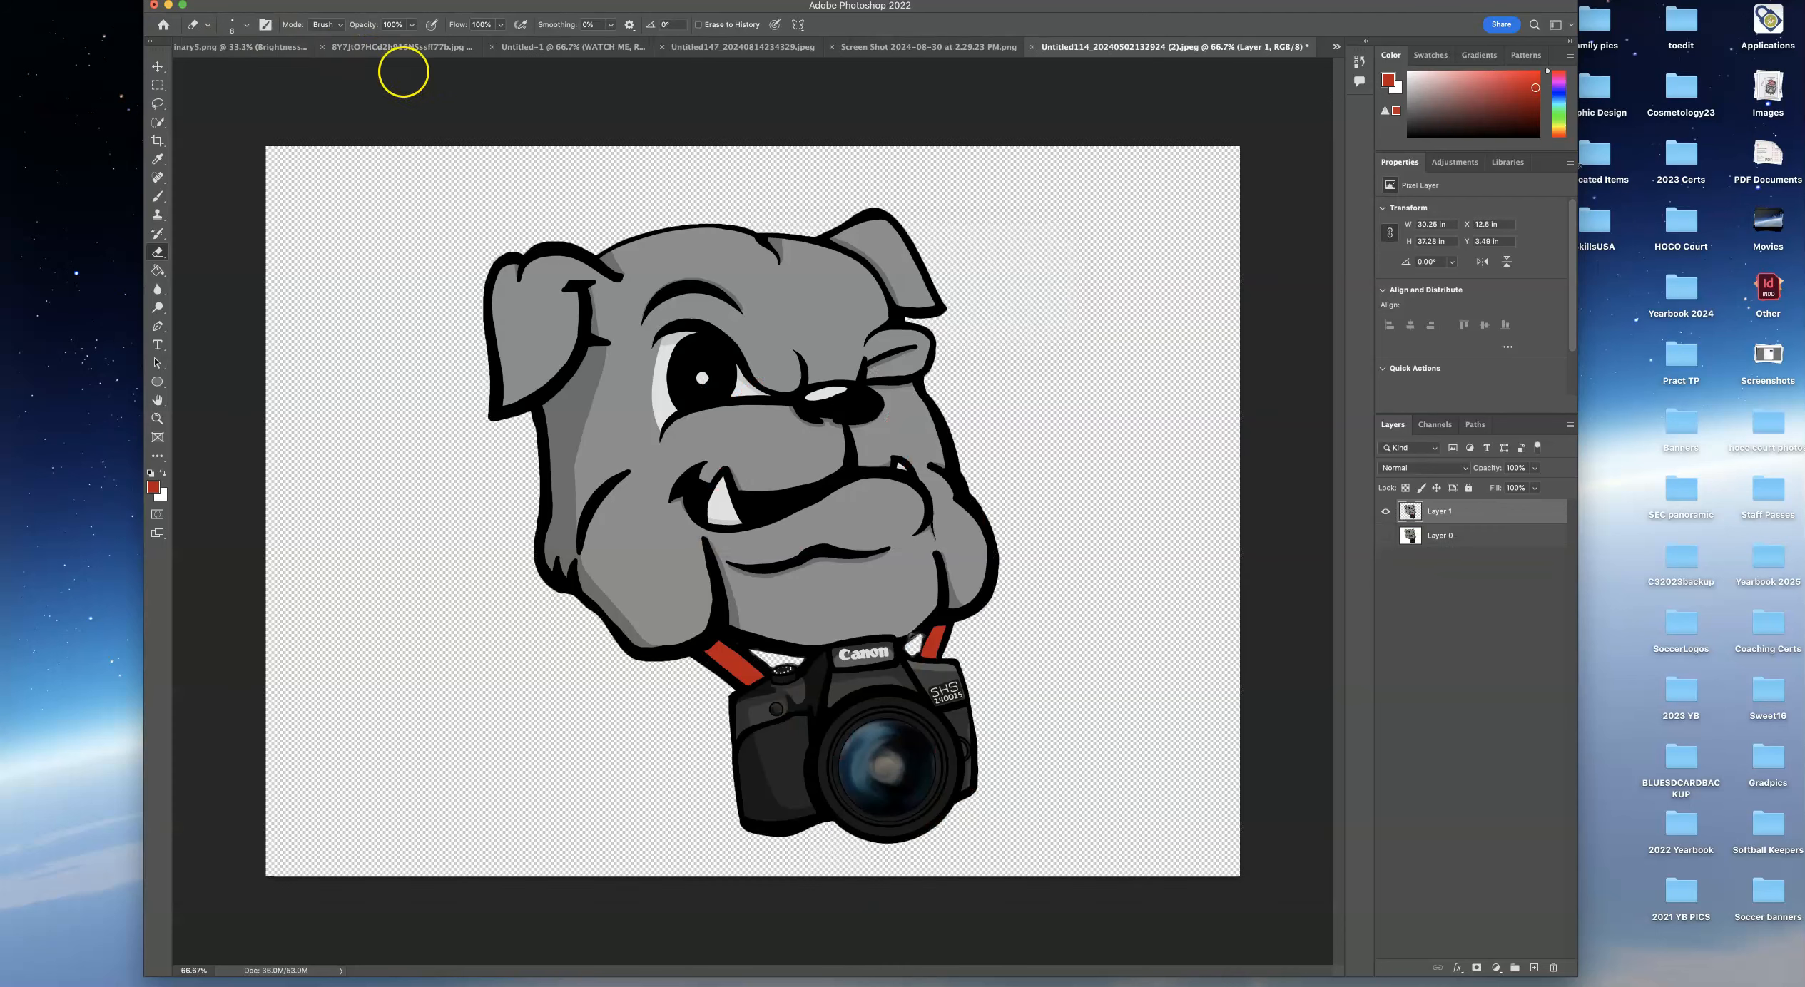
Open the photo jesparza_hocogame_083024 (40).JPG from the Downloads folder.
click(104, 0)
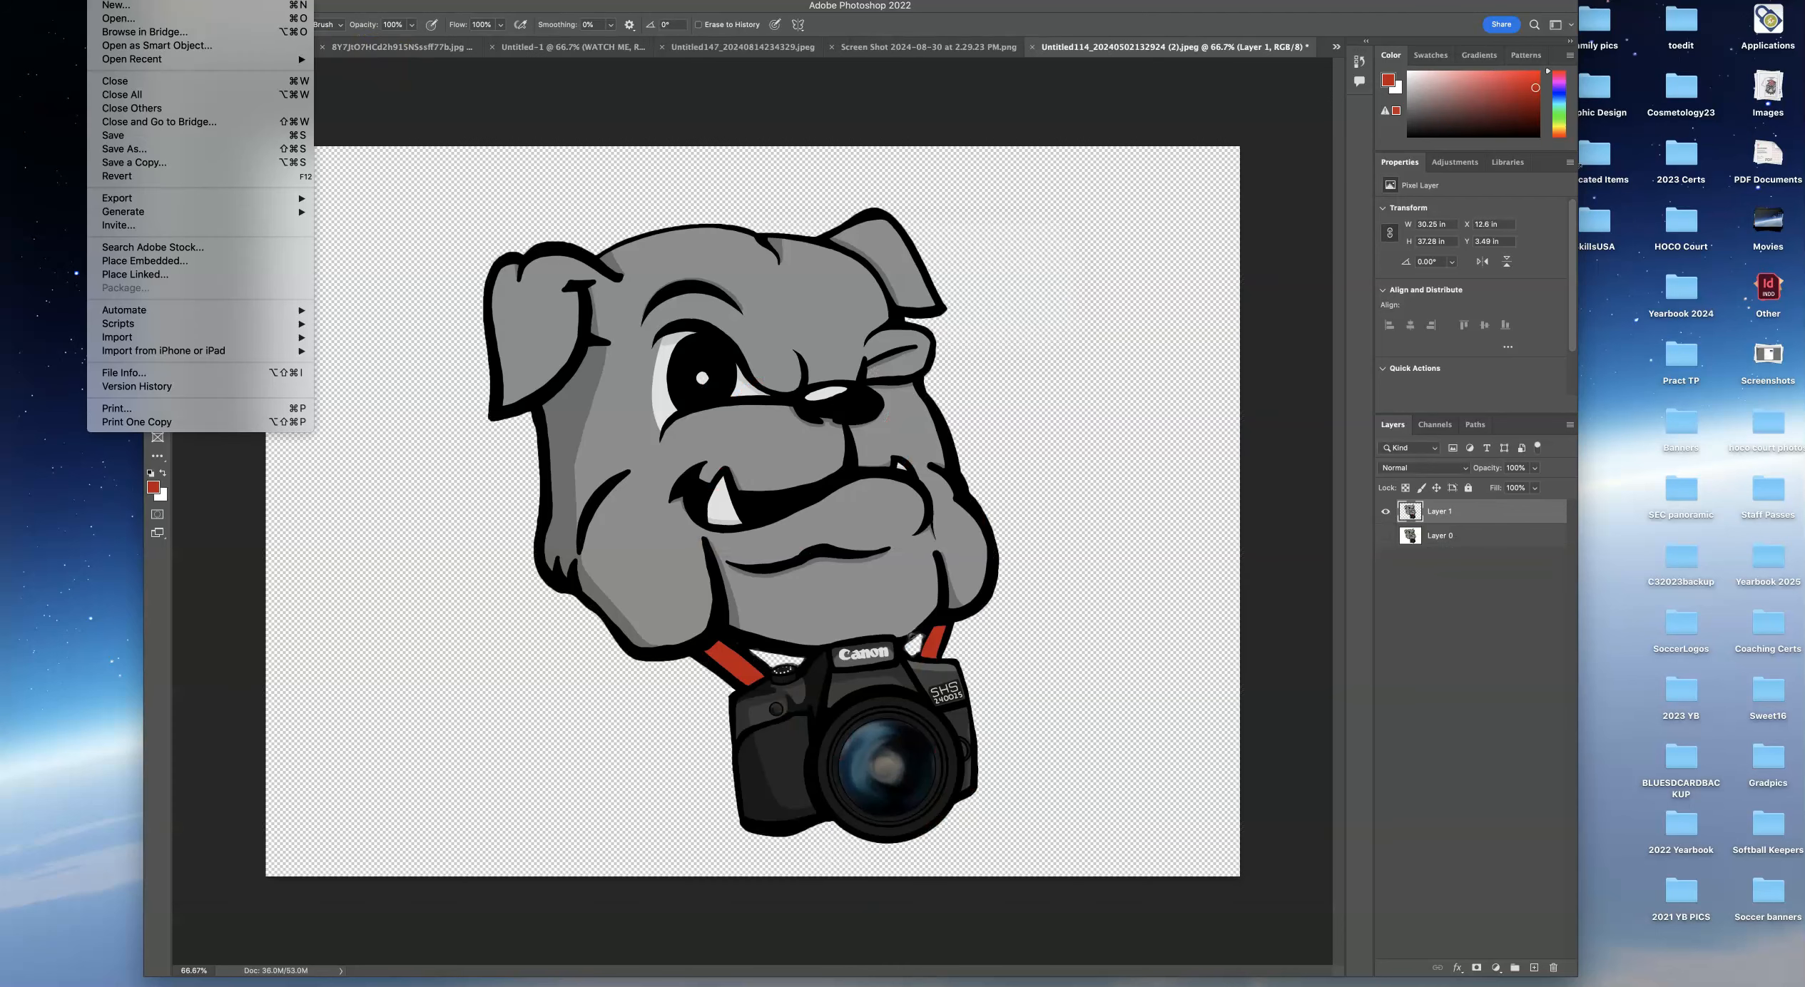
click(118, 20)
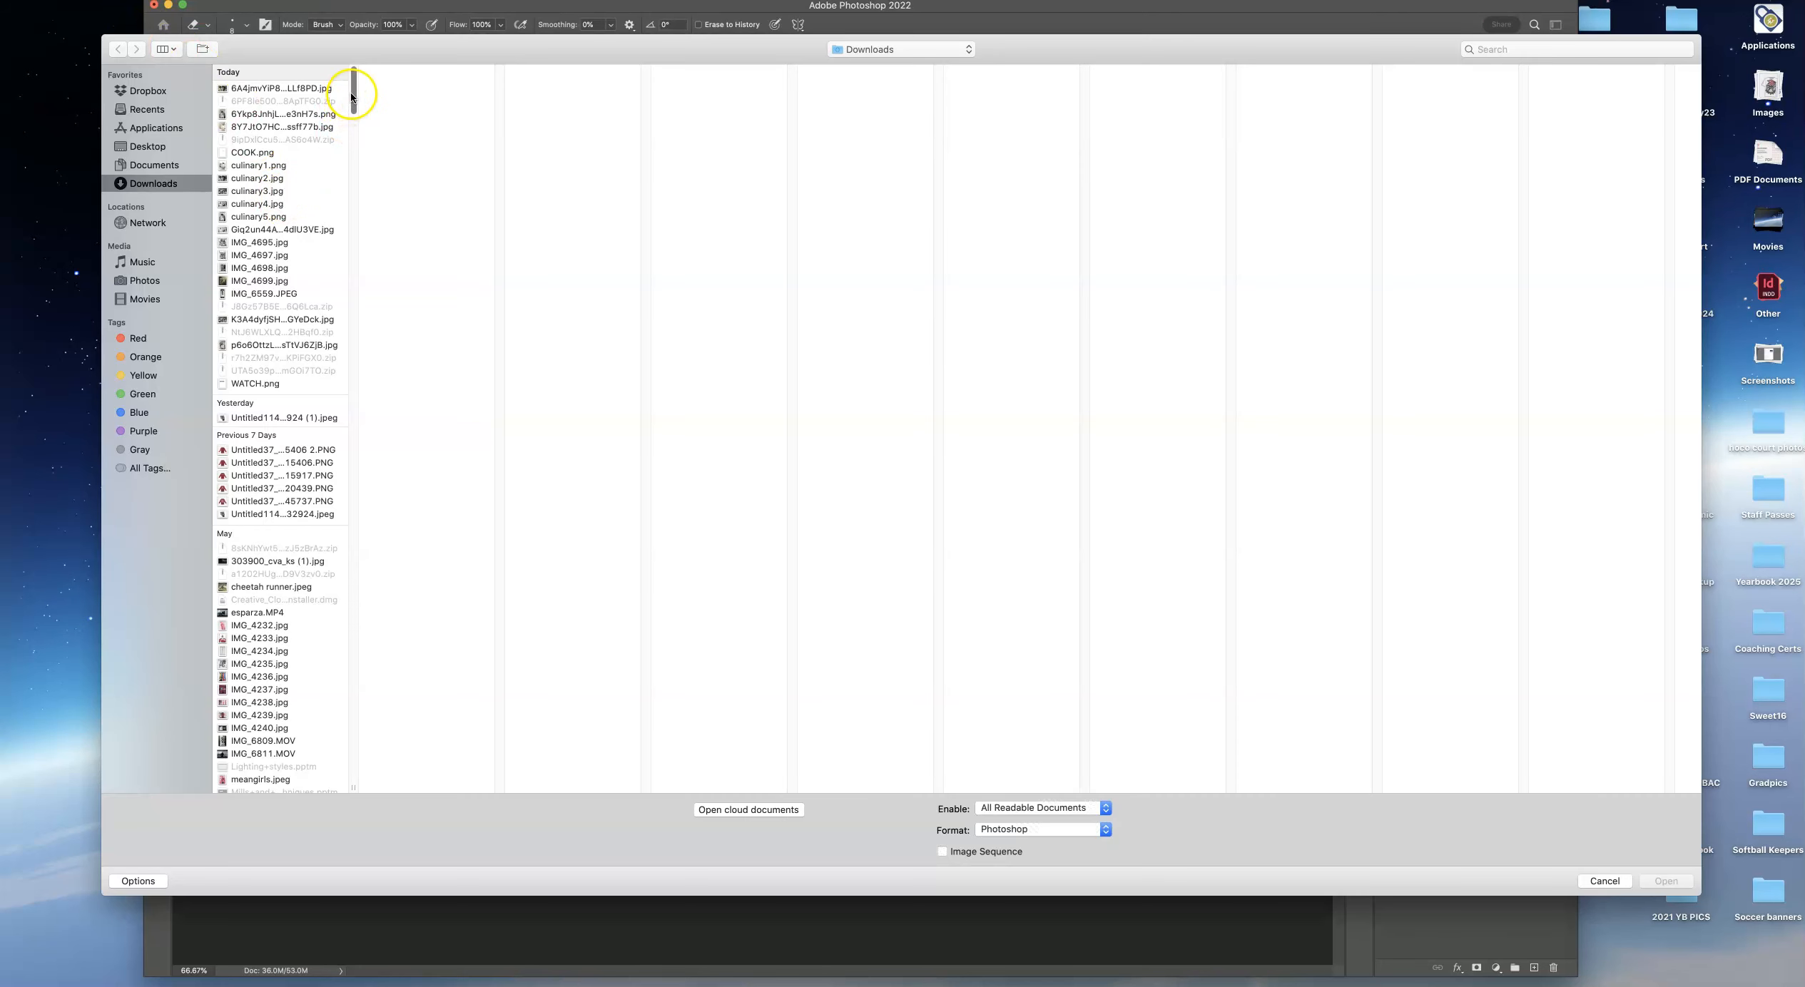
drag(352, 96, 345, 772)
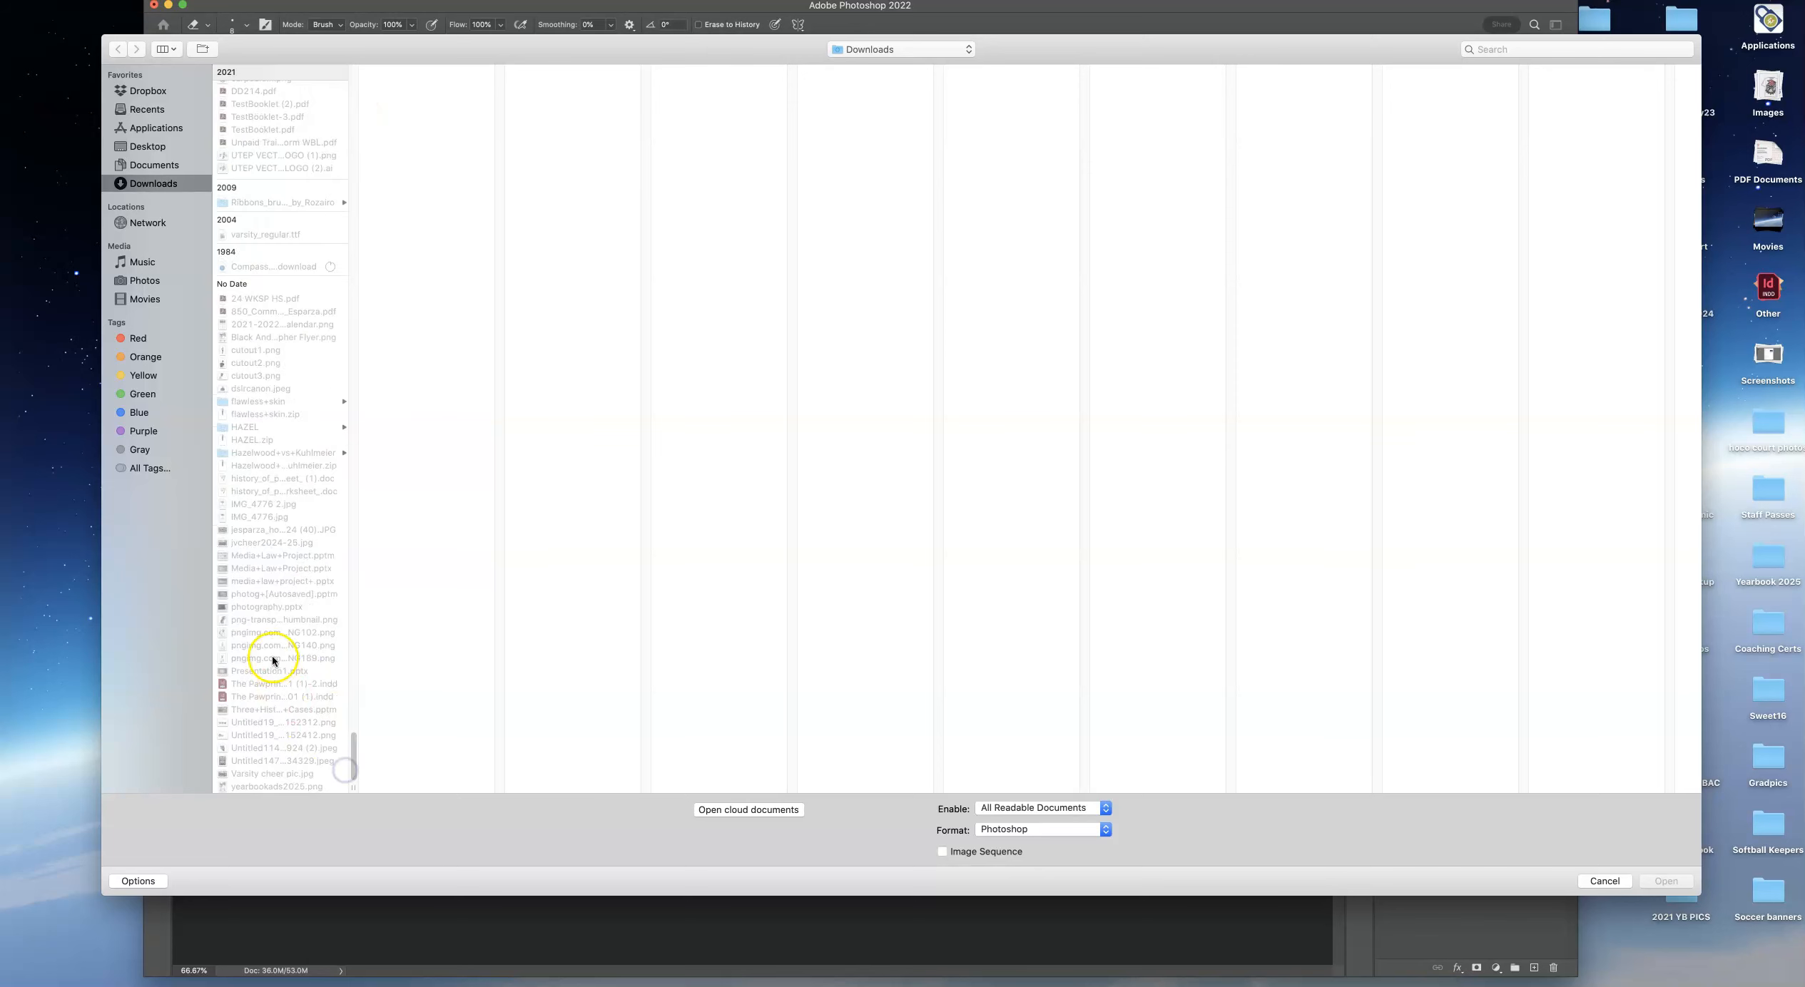
click(263, 530)
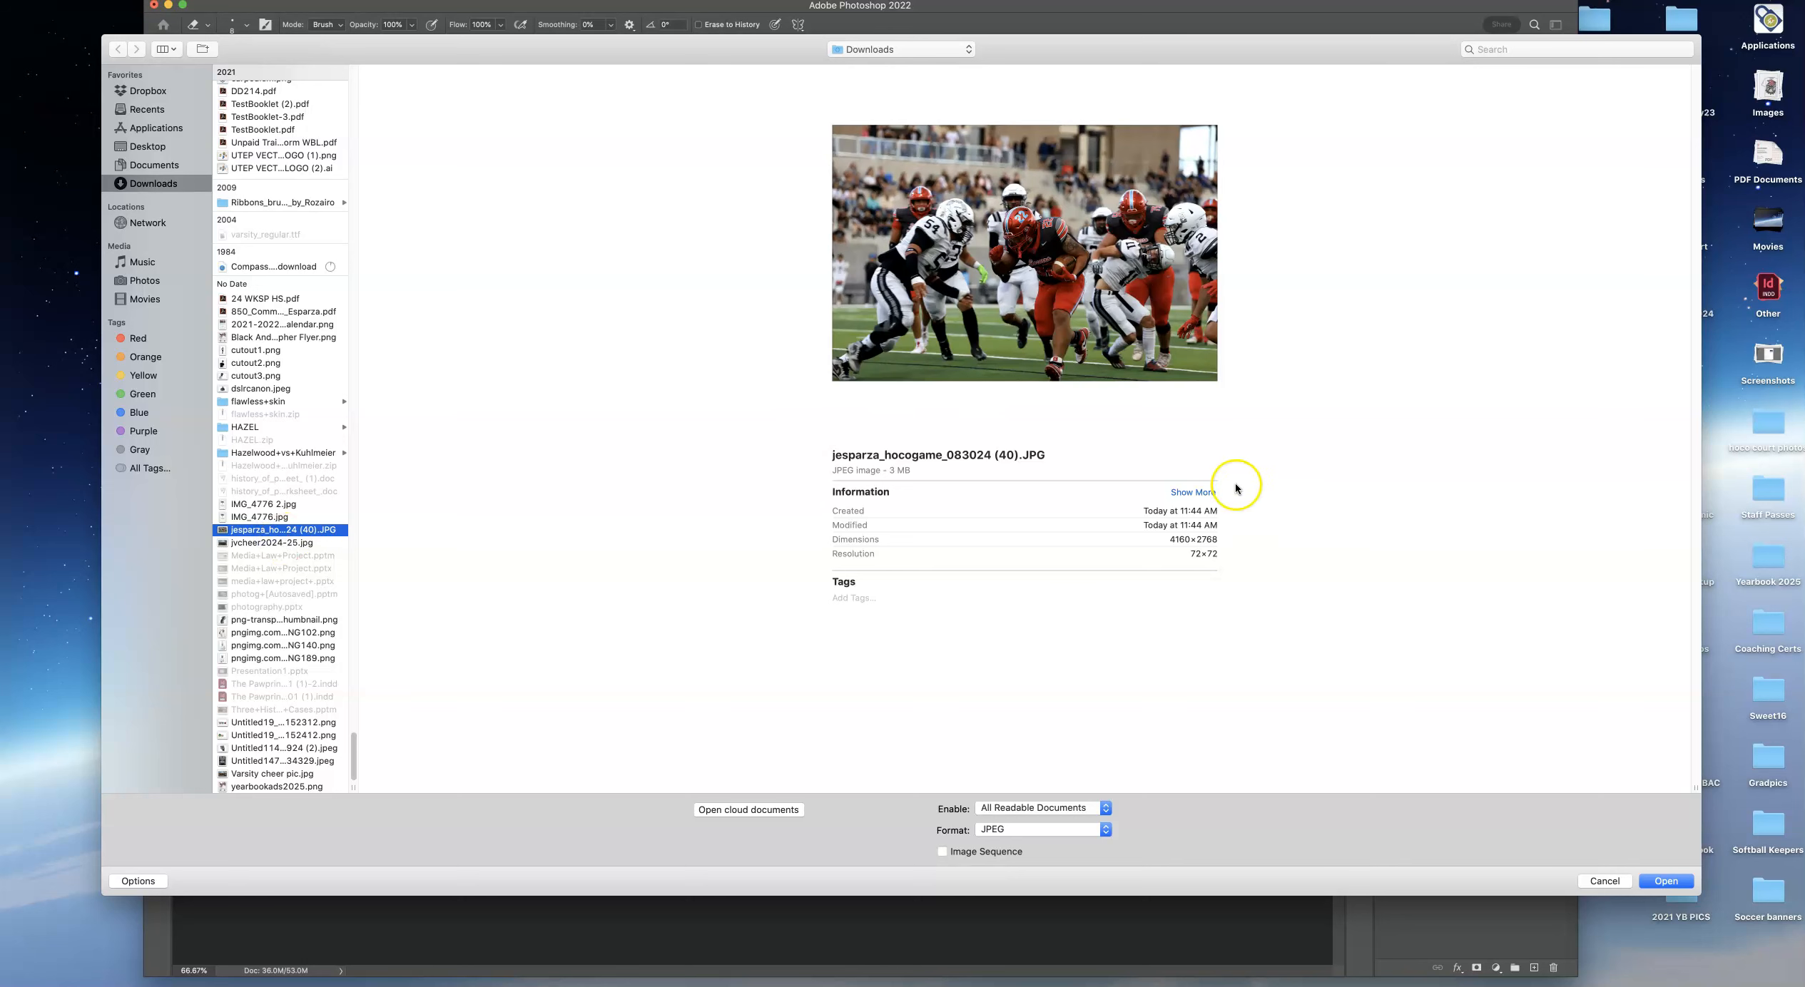
click(1666, 882)
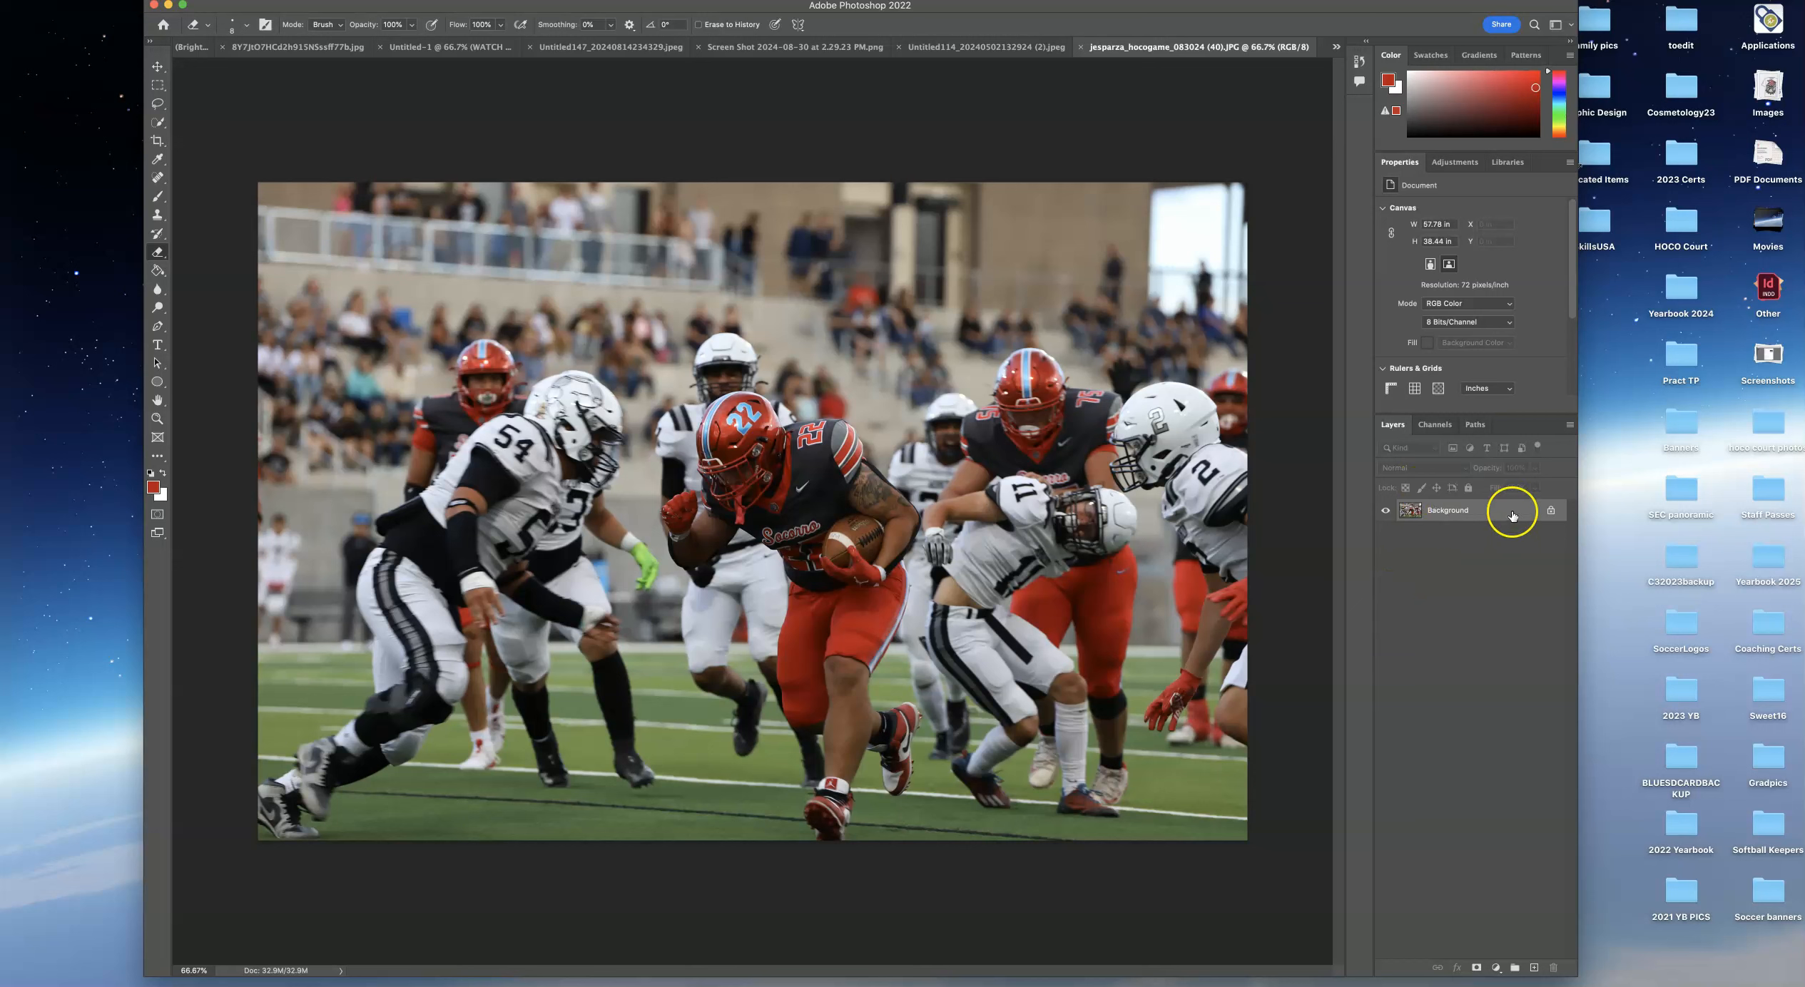
Unlock the background layer and select the ball carrier in red with the Quick Selection Tool.
click(1551, 511)
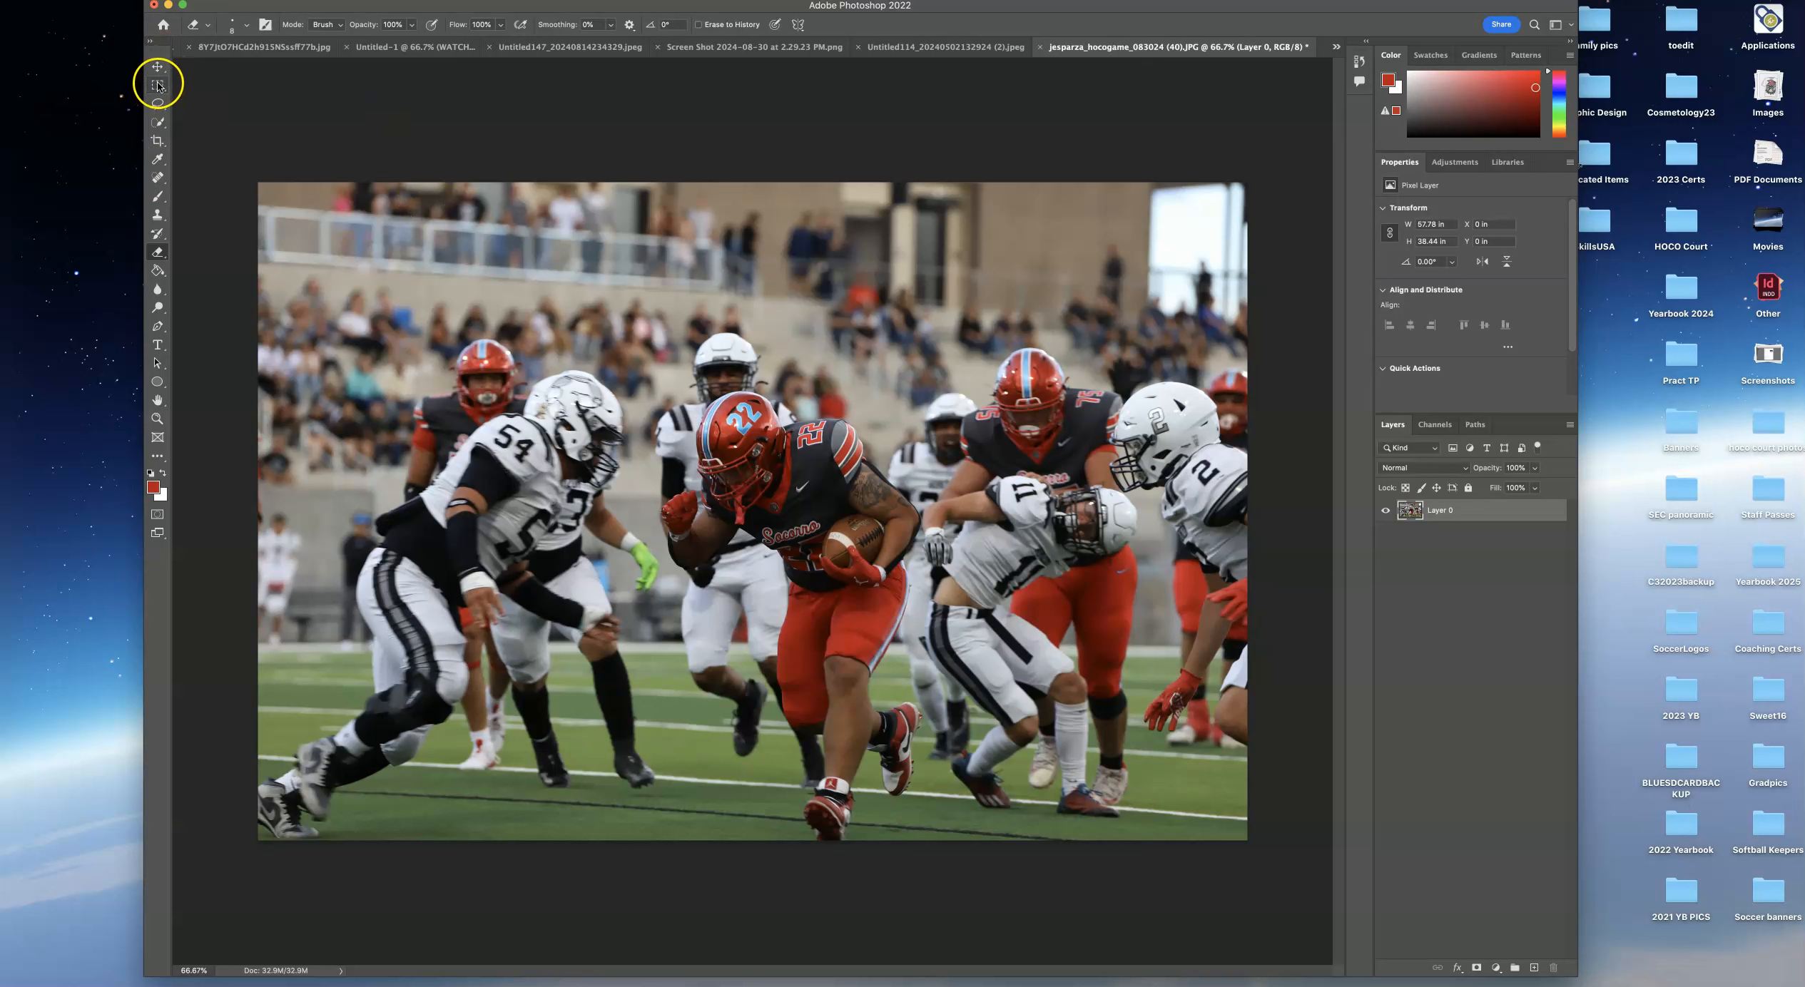
click(161, 126)
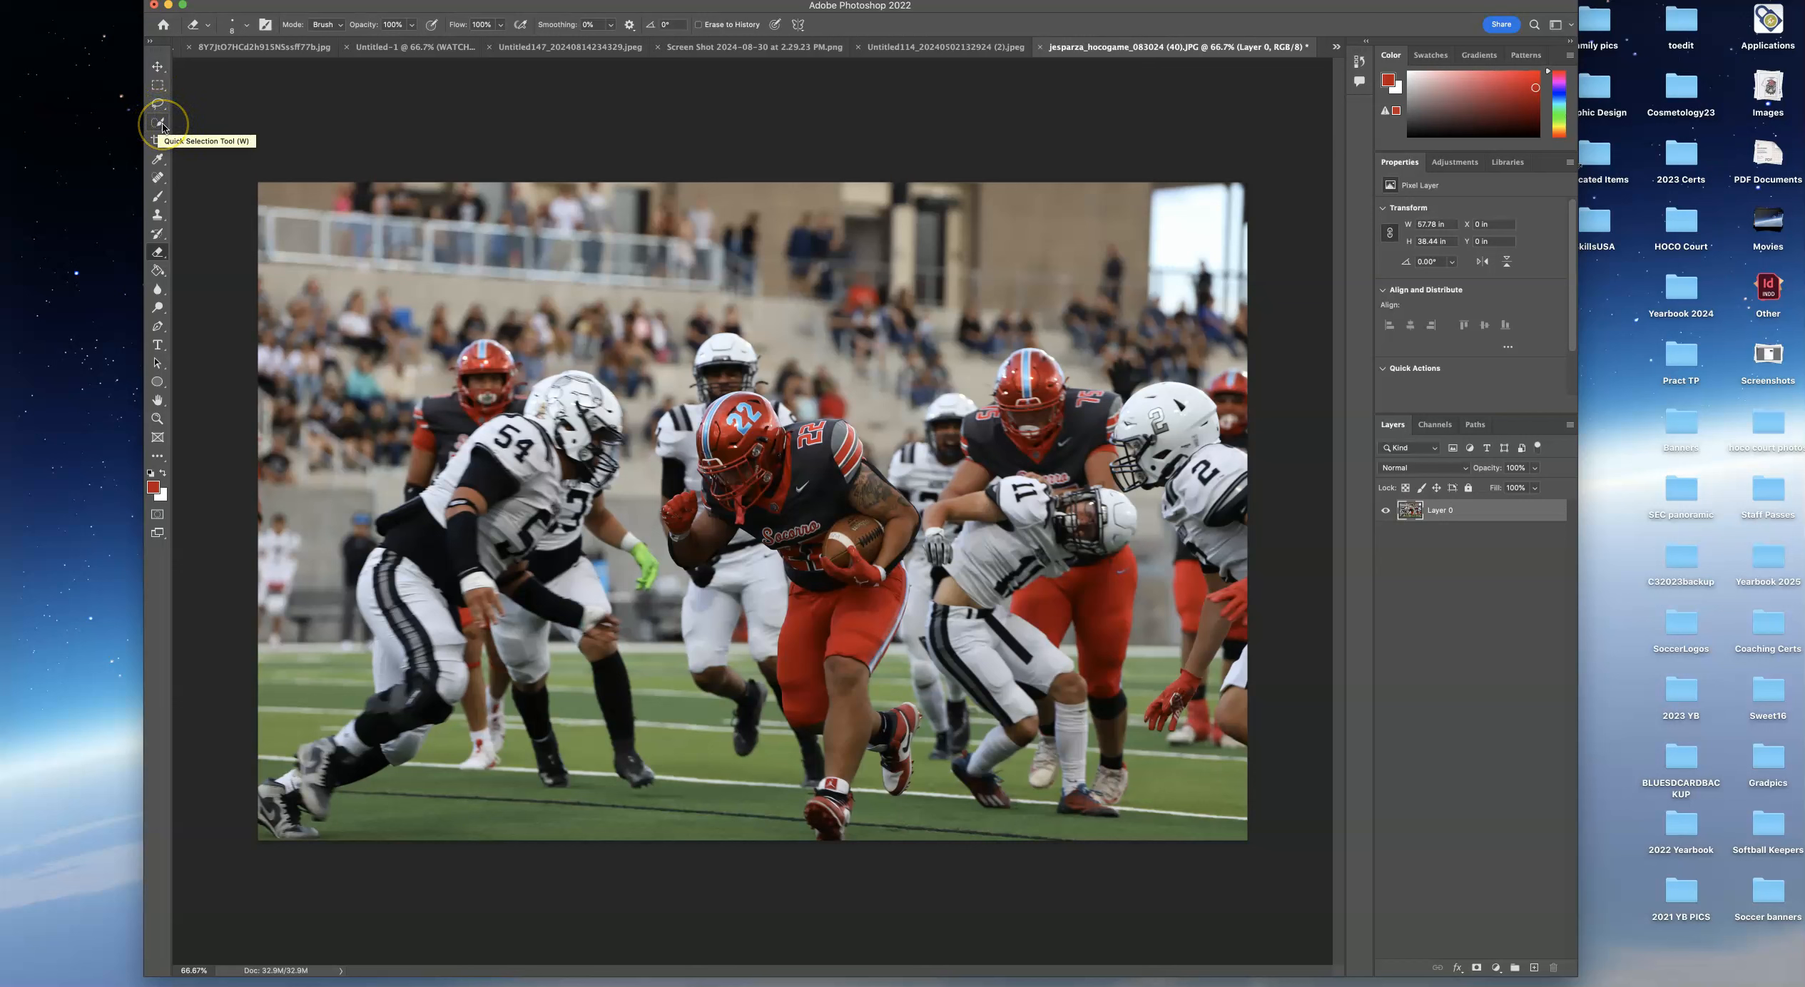
click(167, 131)
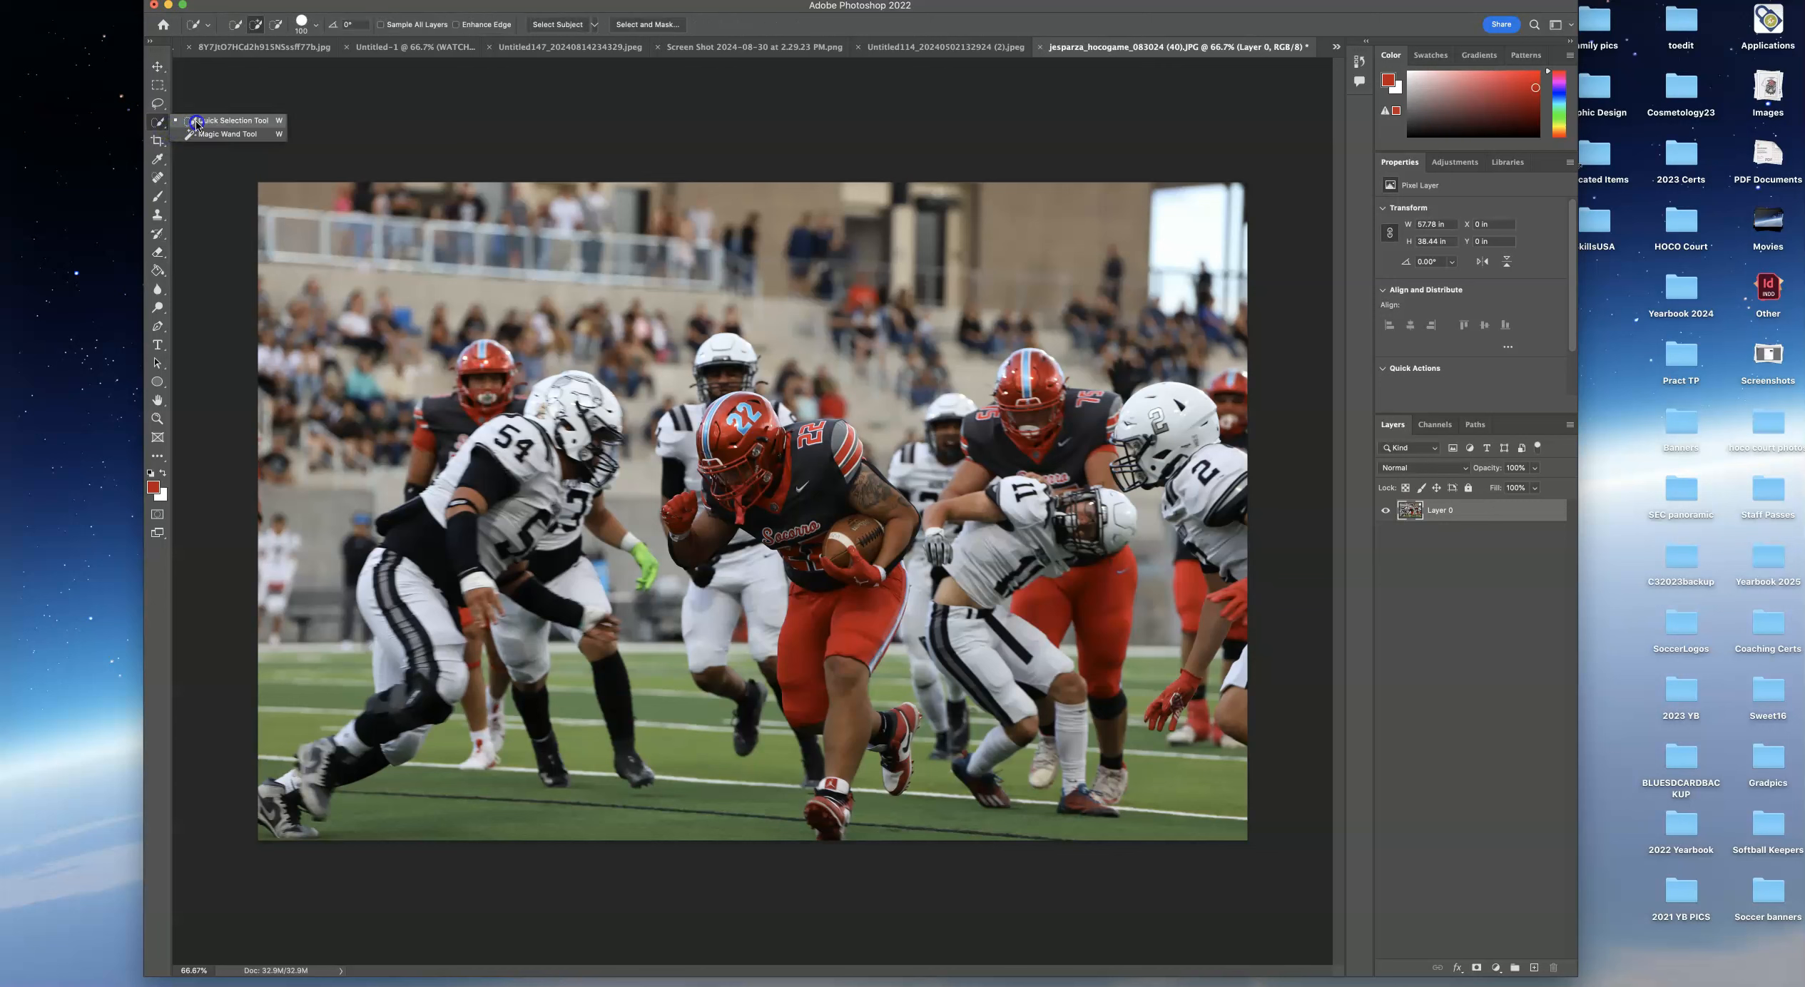
click(199, 122)
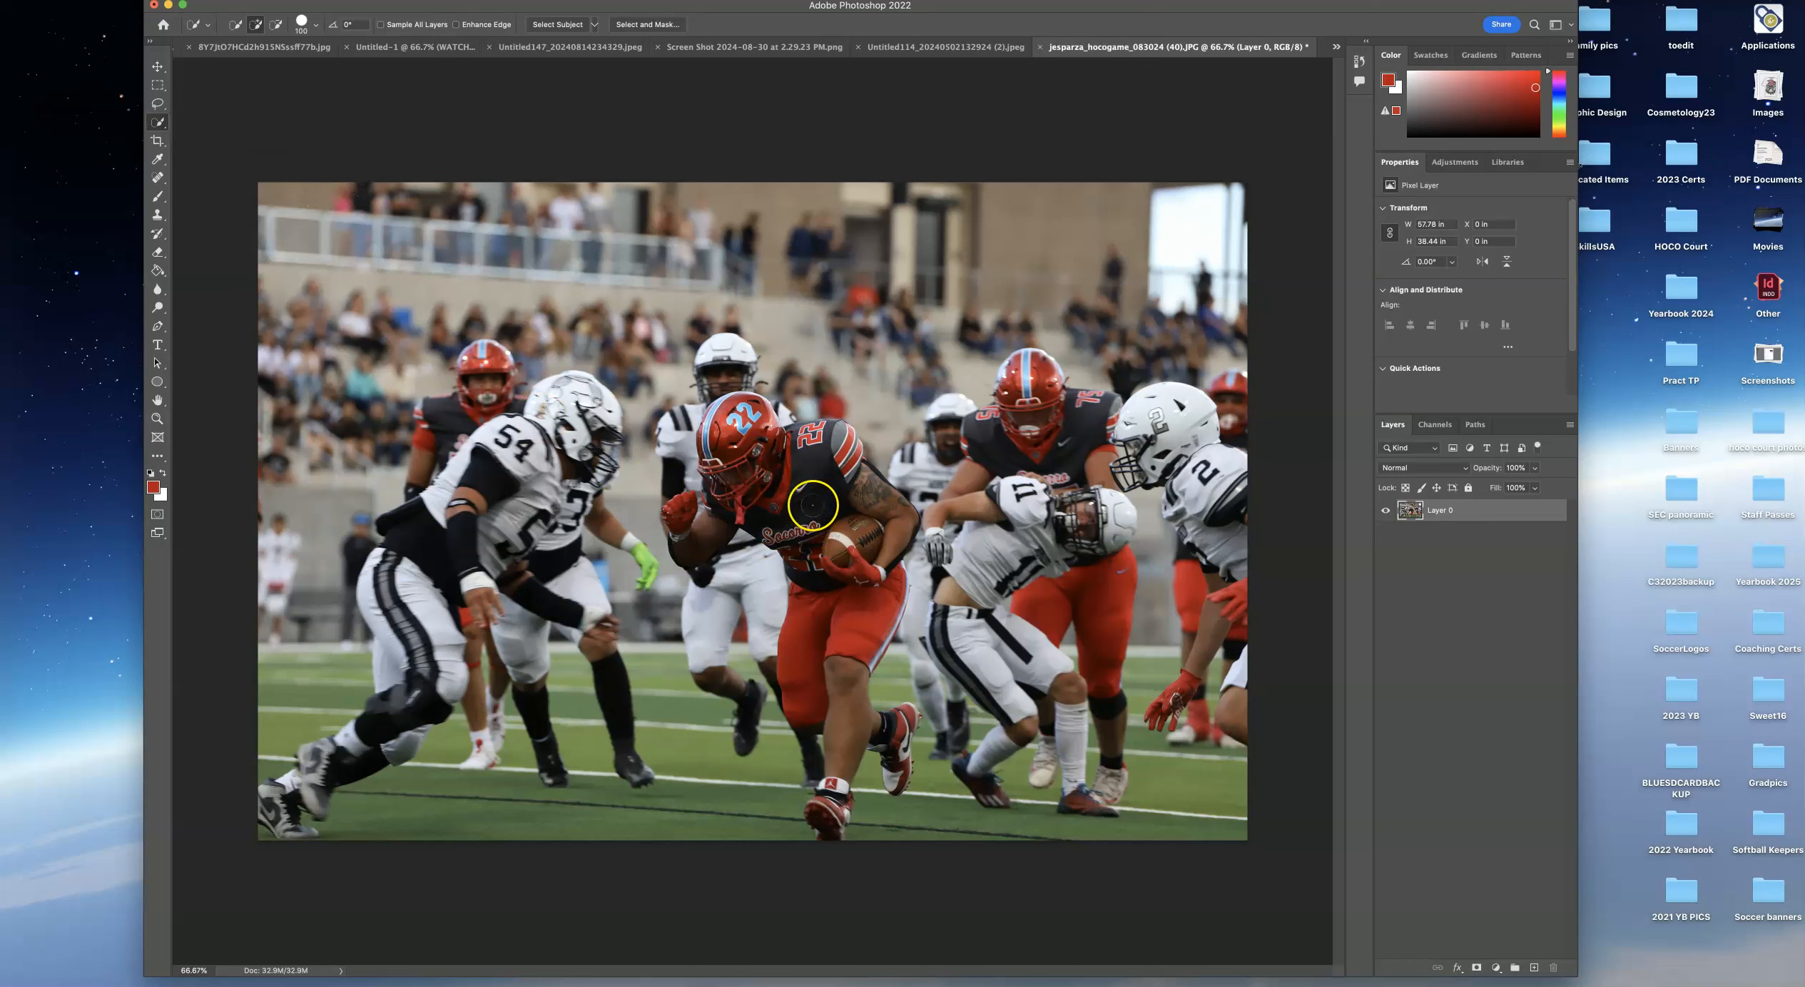
mouse_move(811, 505)
mouse_down()
mouse_move(842, 560)
mouse_move(831, 614)
mouse_move(881, 639)
mouse_move(846, 674)
mouse_move(815, 808)
mouse_up()
drag(910, 722, 898, 780)
drag(859, 621, 851, 551)
Open Select and Mask and switch the view to Overlay at 80% opacity.
click(649, 28)
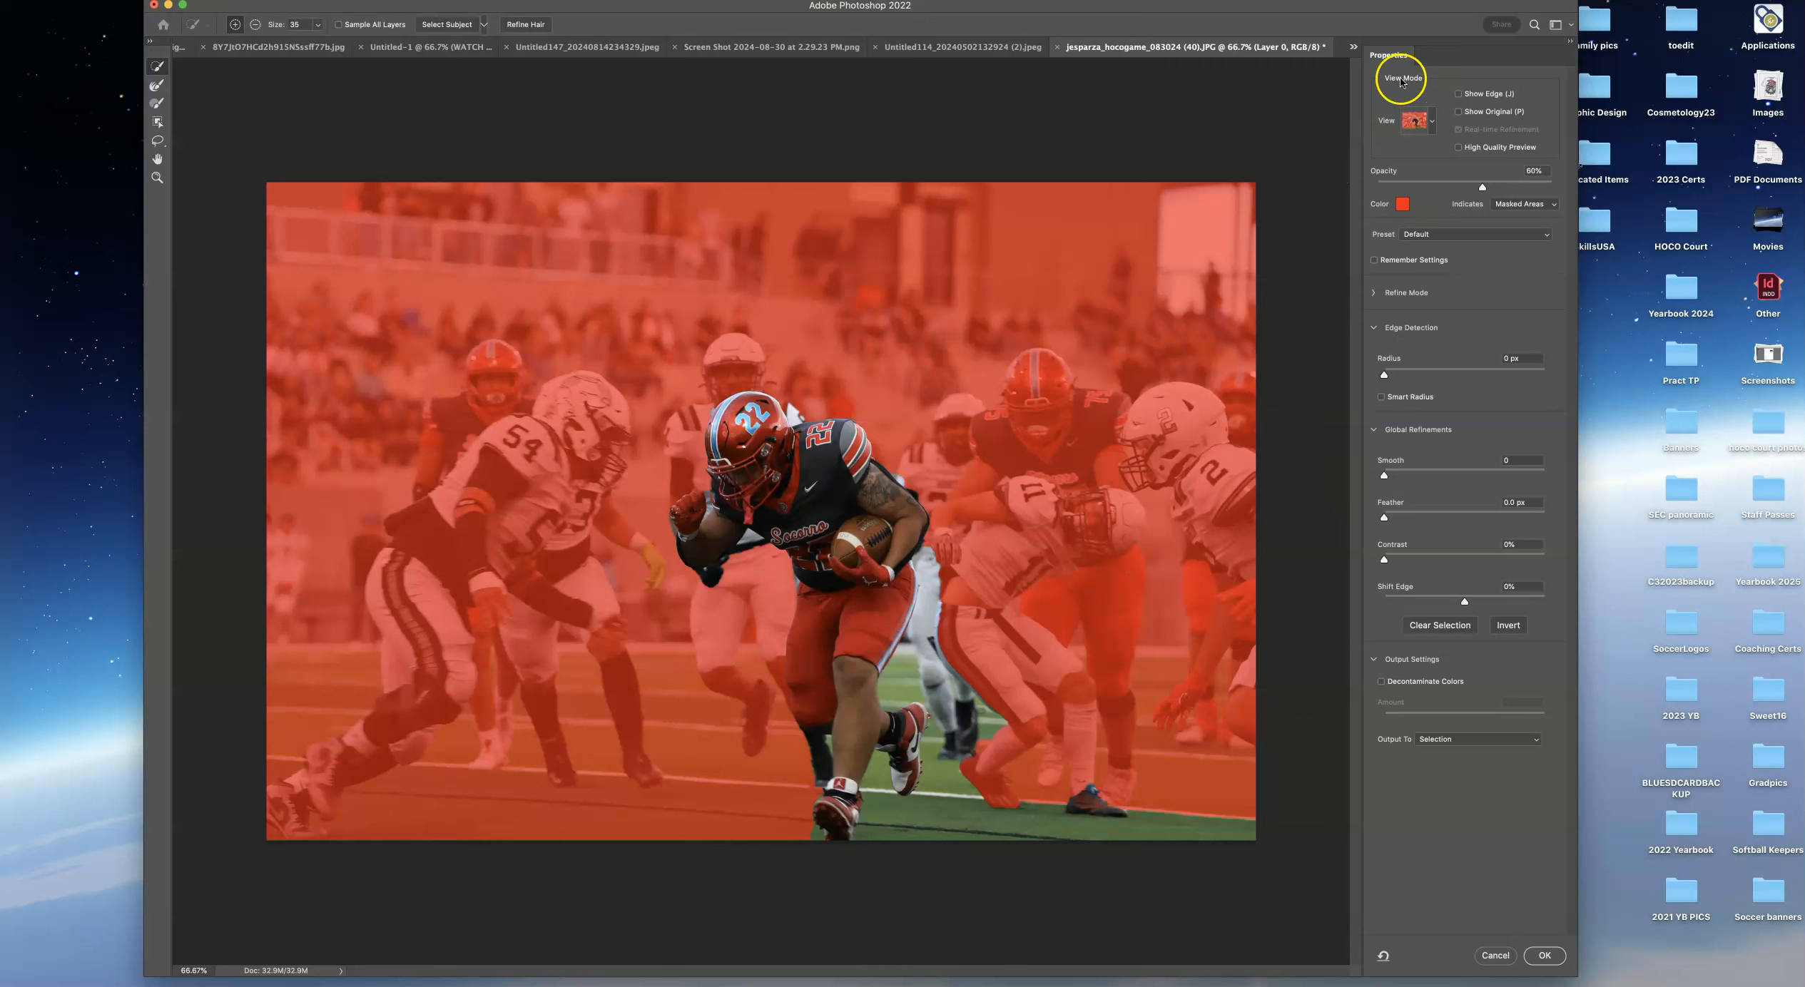
click(1431, 123)
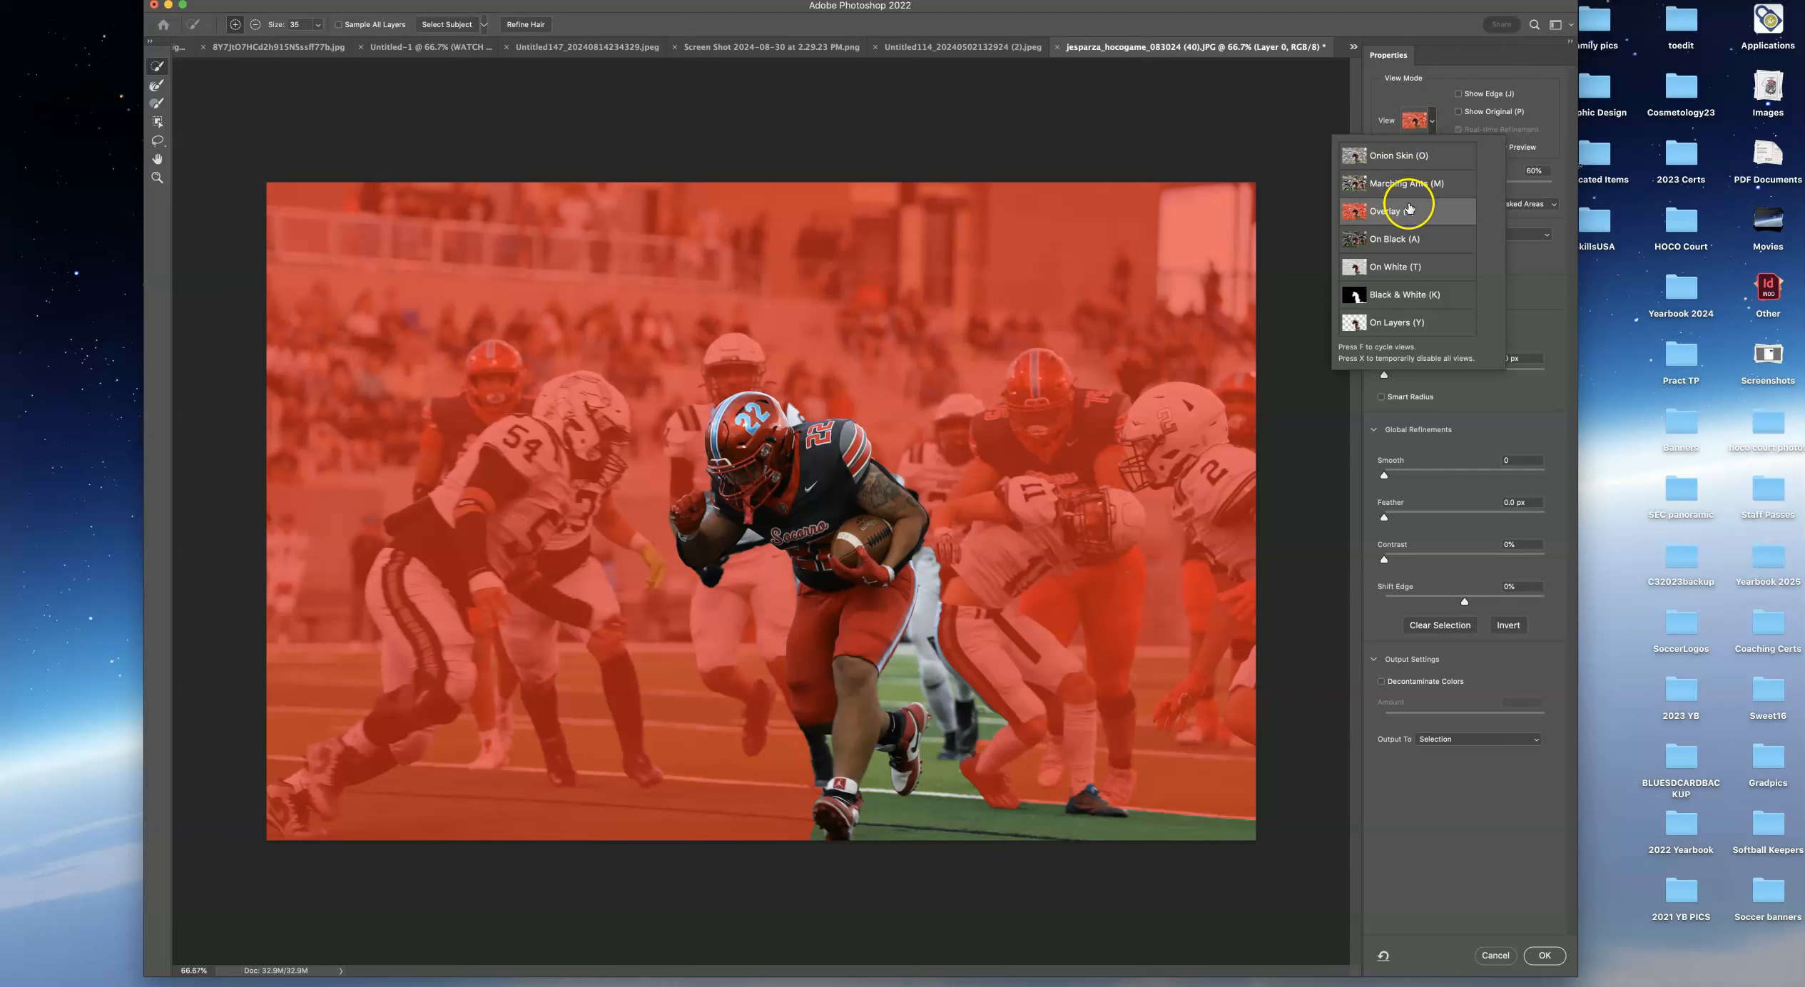
click(1404, 212)
click(1549, 138)
drag(1482, 189, 1514, 188)
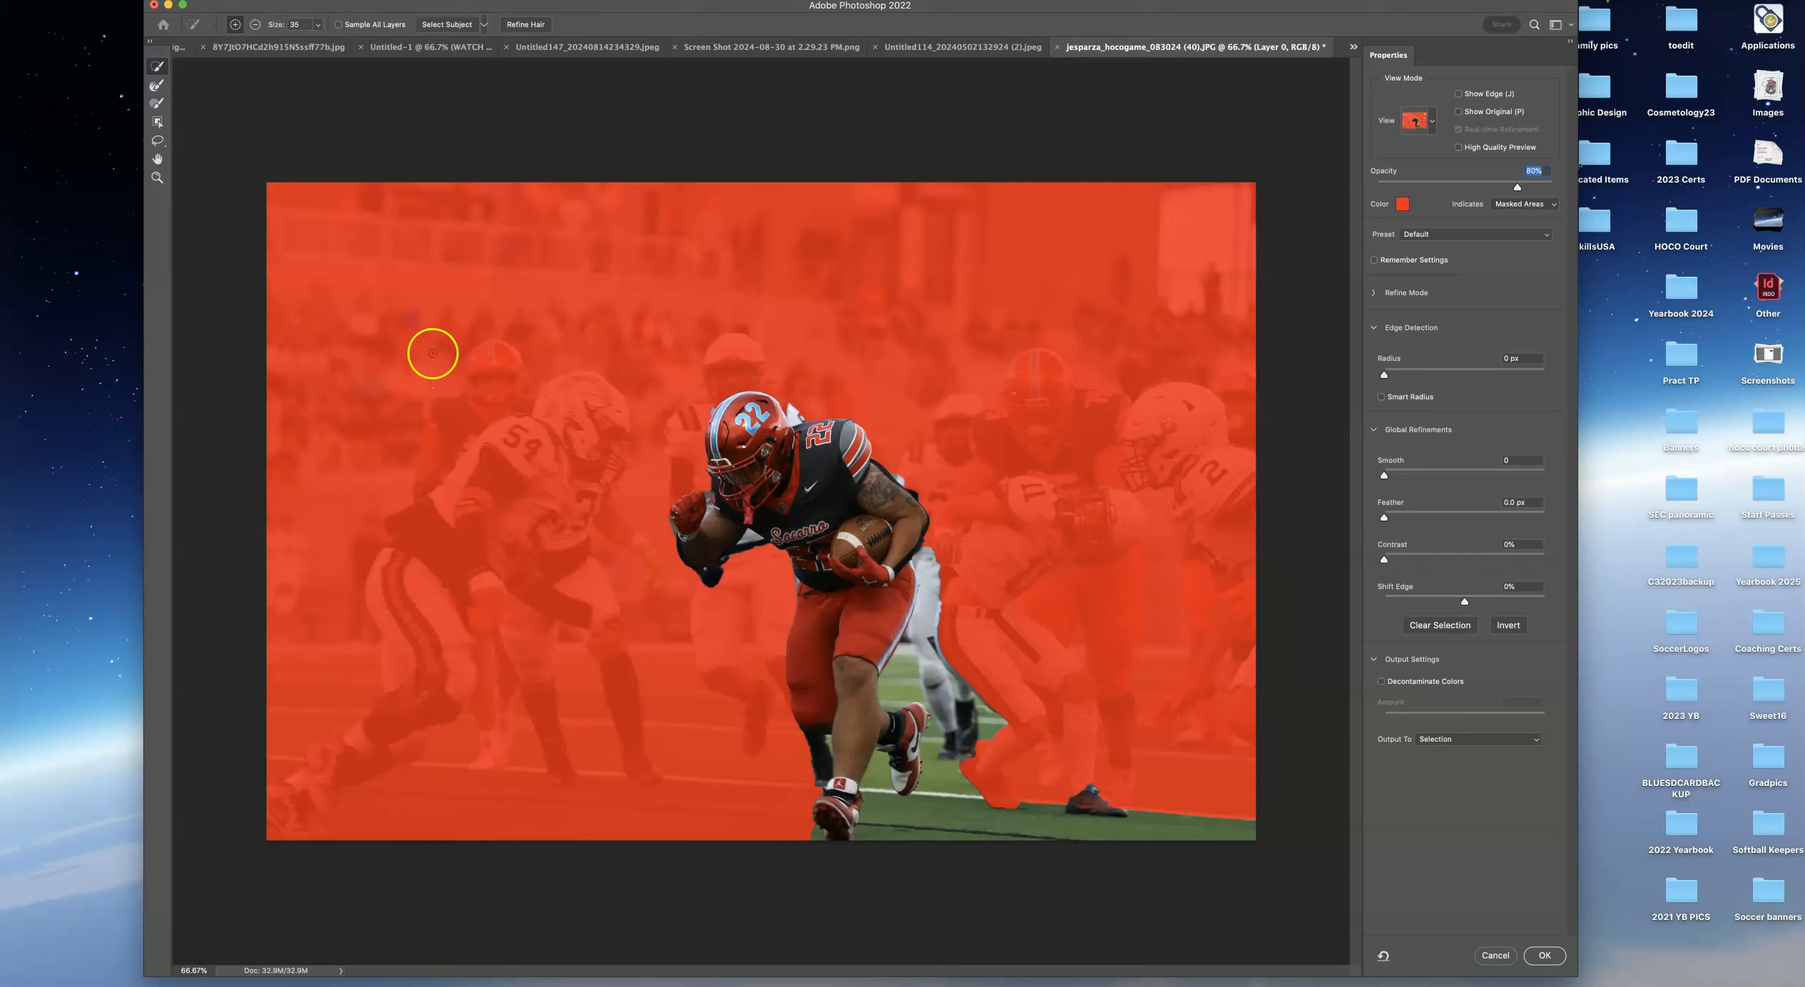
Subtract the grass and teammates around the runner's feet and legs from the selection.
click(162, 71)
click(256, 27)
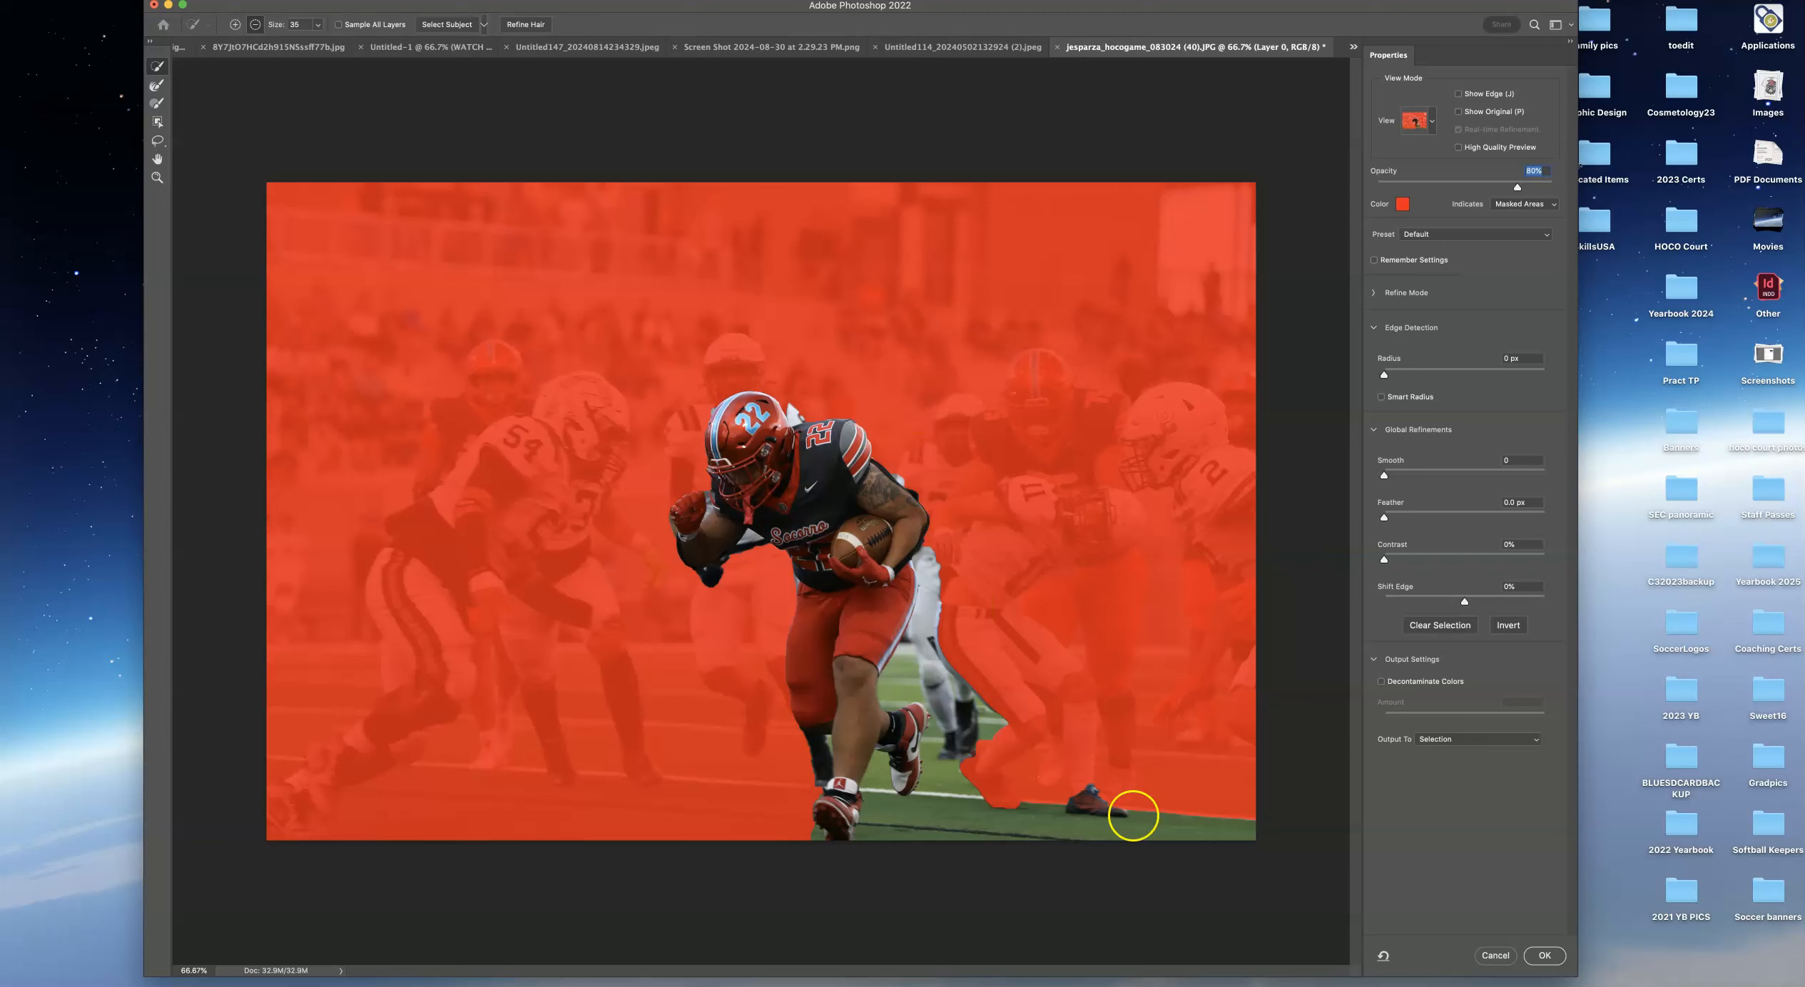
drag(1106, 796, 1090, 815)
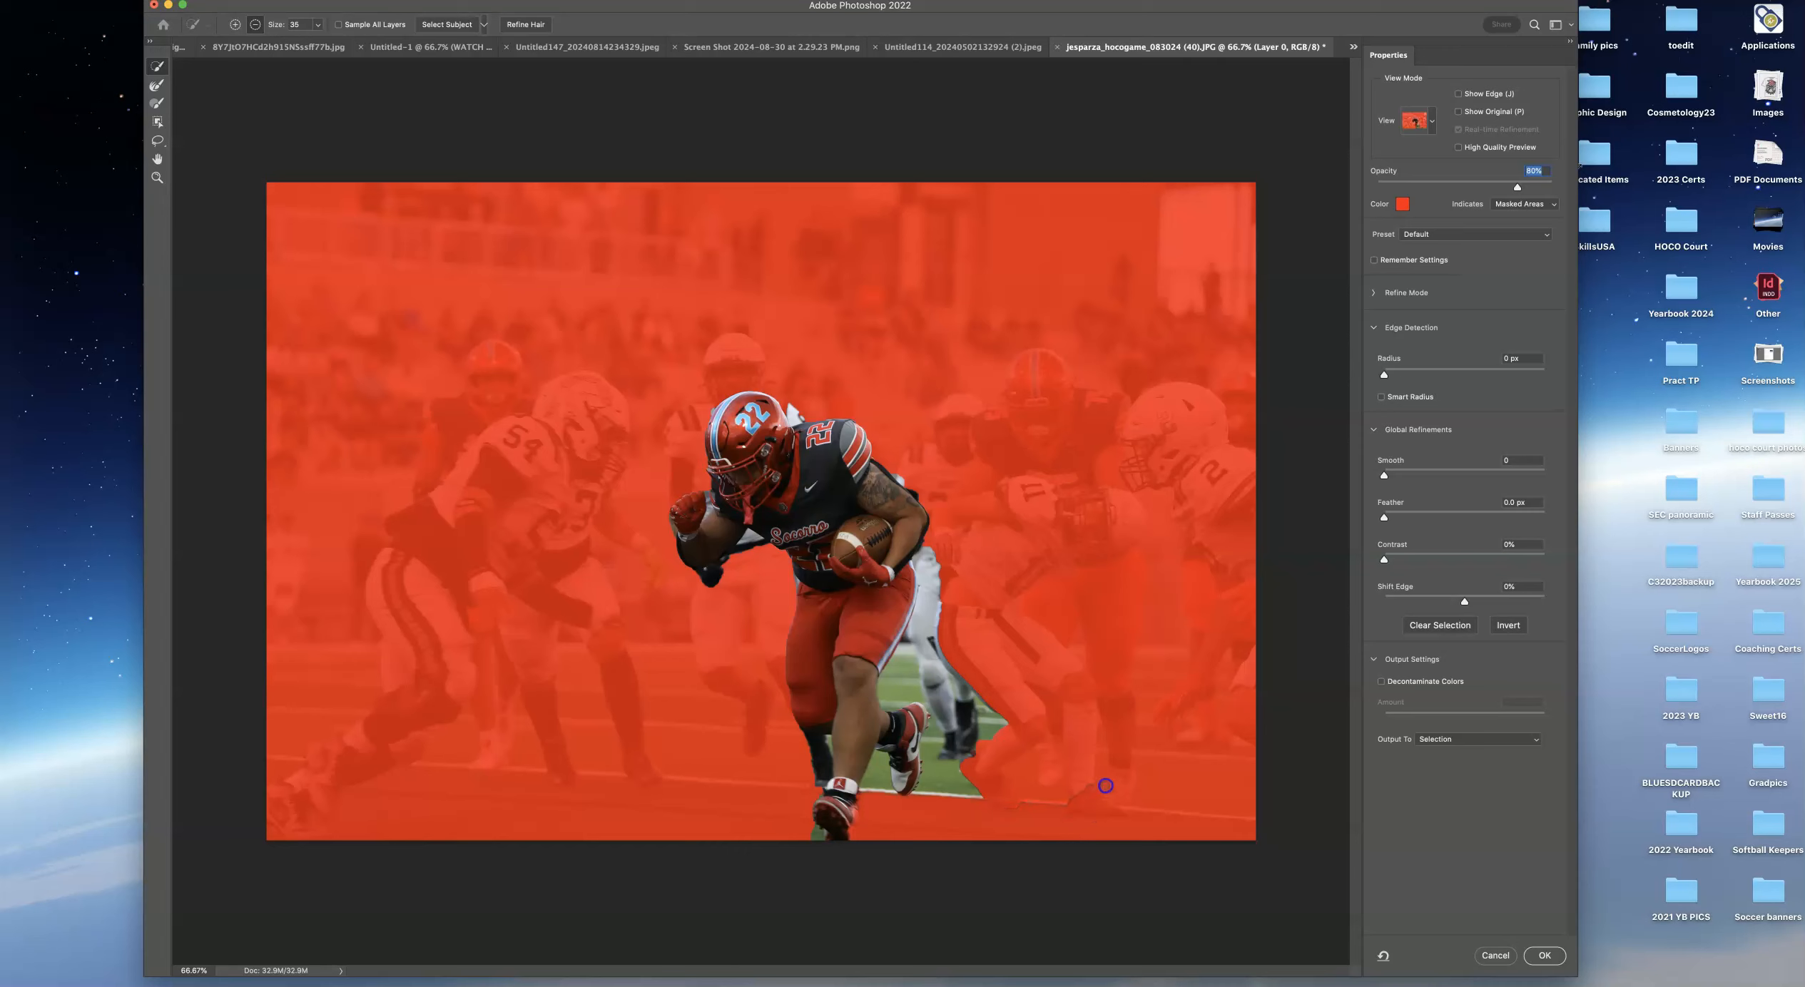
mouse_move(978, 796)
mouse_down()
mouse_move(910, 750)
mouse_move(968, 670)
mouse_move(1001, 524)
mouse_move(939, 559)
mouse_move(955, 698)
mouse_up()
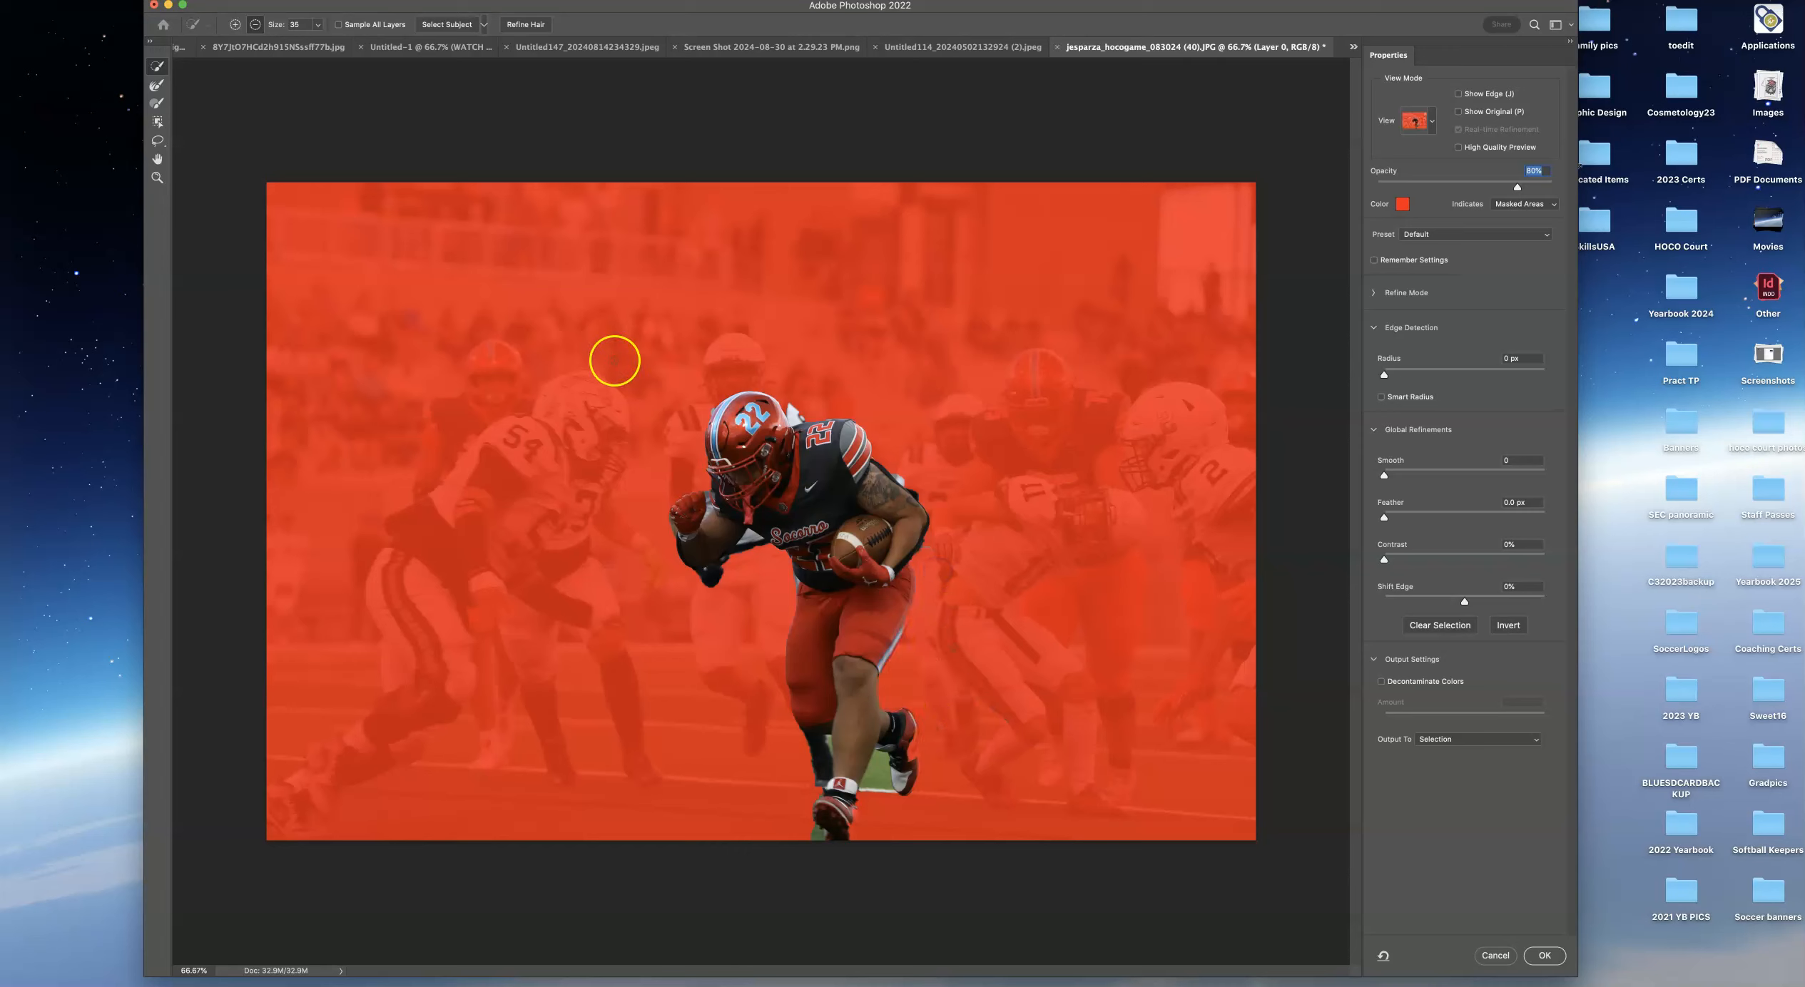
Add the runner's missing foot, hip and fist areas back into the selection.
click(236, 27)
drag(895, 768, 906, 754)
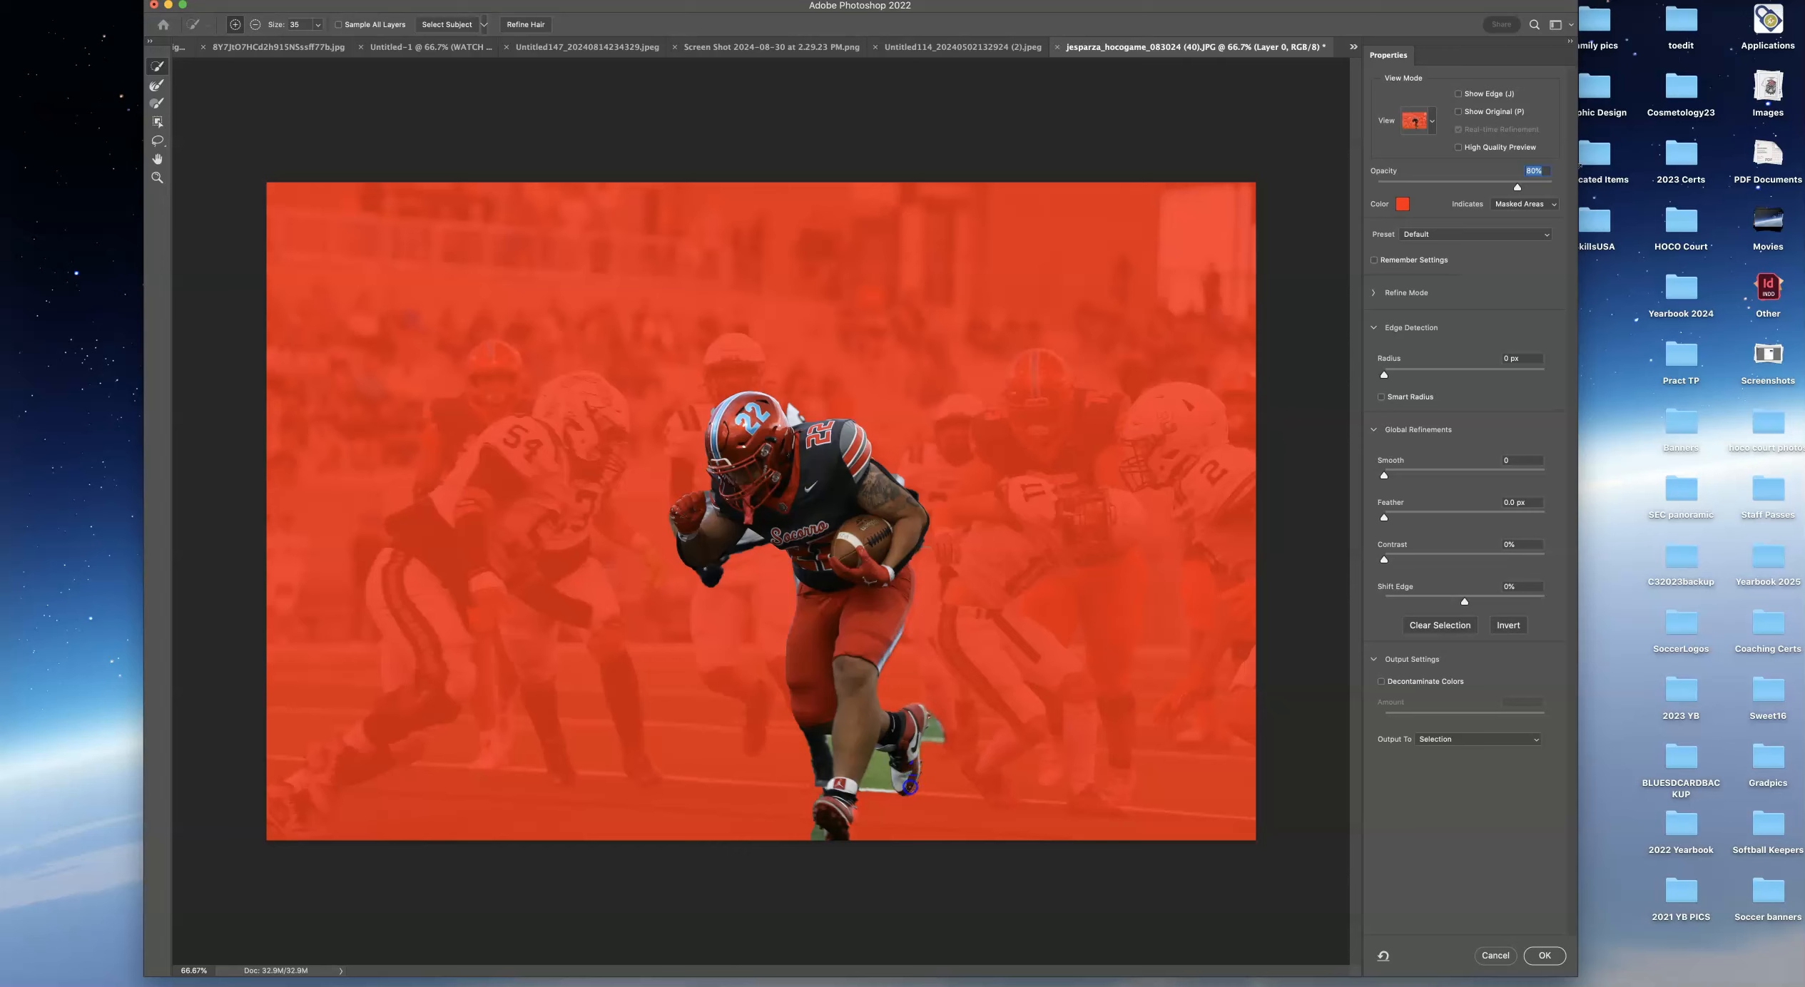
drag(917, 773, 918, 762)
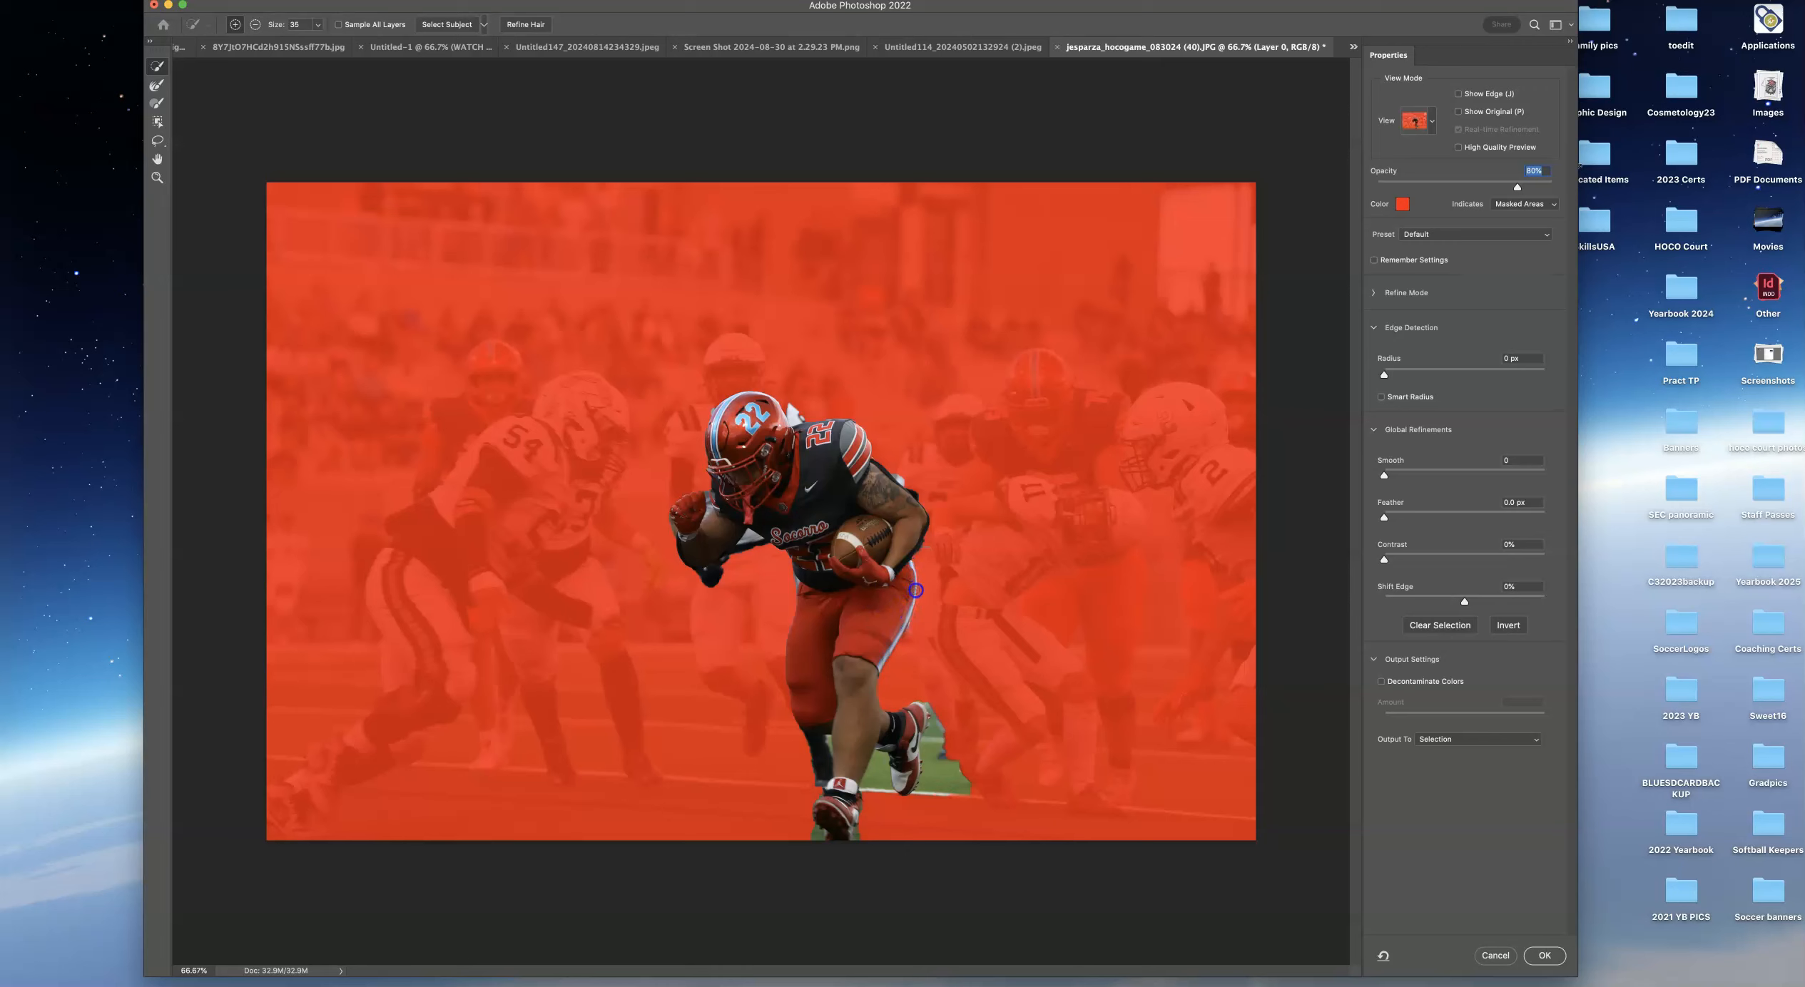
click(916, 591)
drag(914, 543, 908, 526)
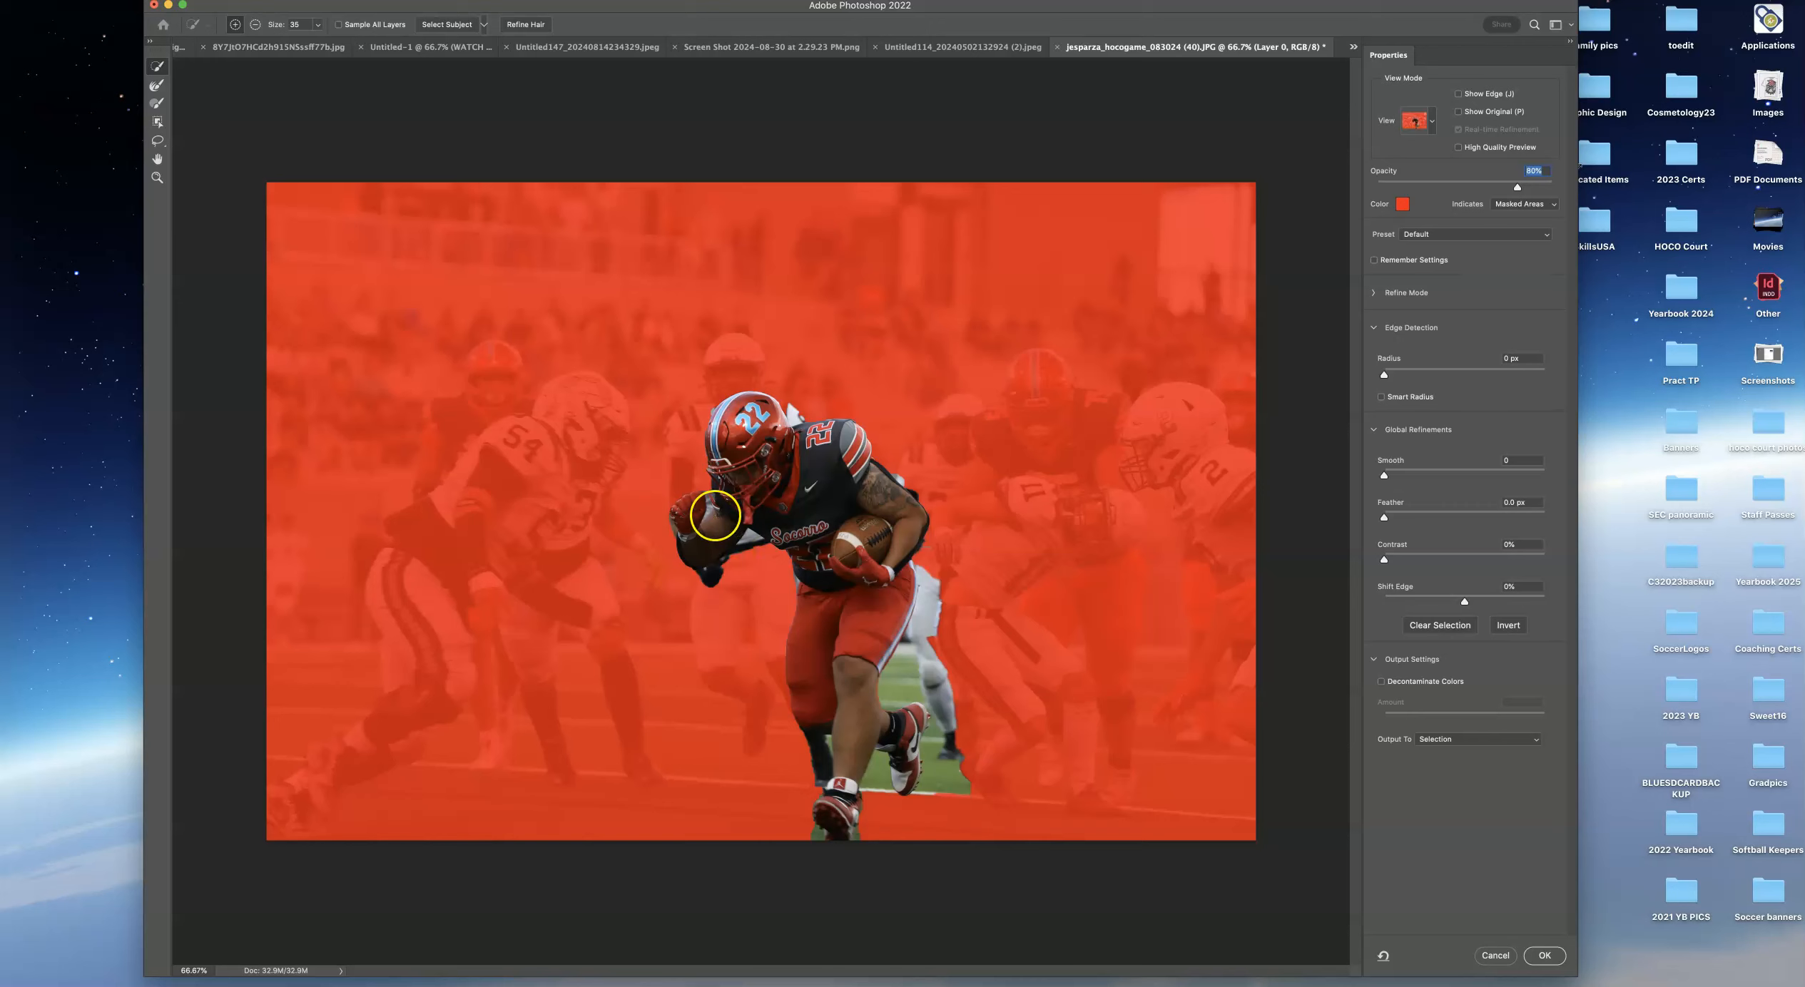
click(699, 494)
Raise the Smooth and Contrast global refinements and apply the refined selection.
drag(1384, 478, 1393, 478)
drag(1464, 476, 1465, 476)
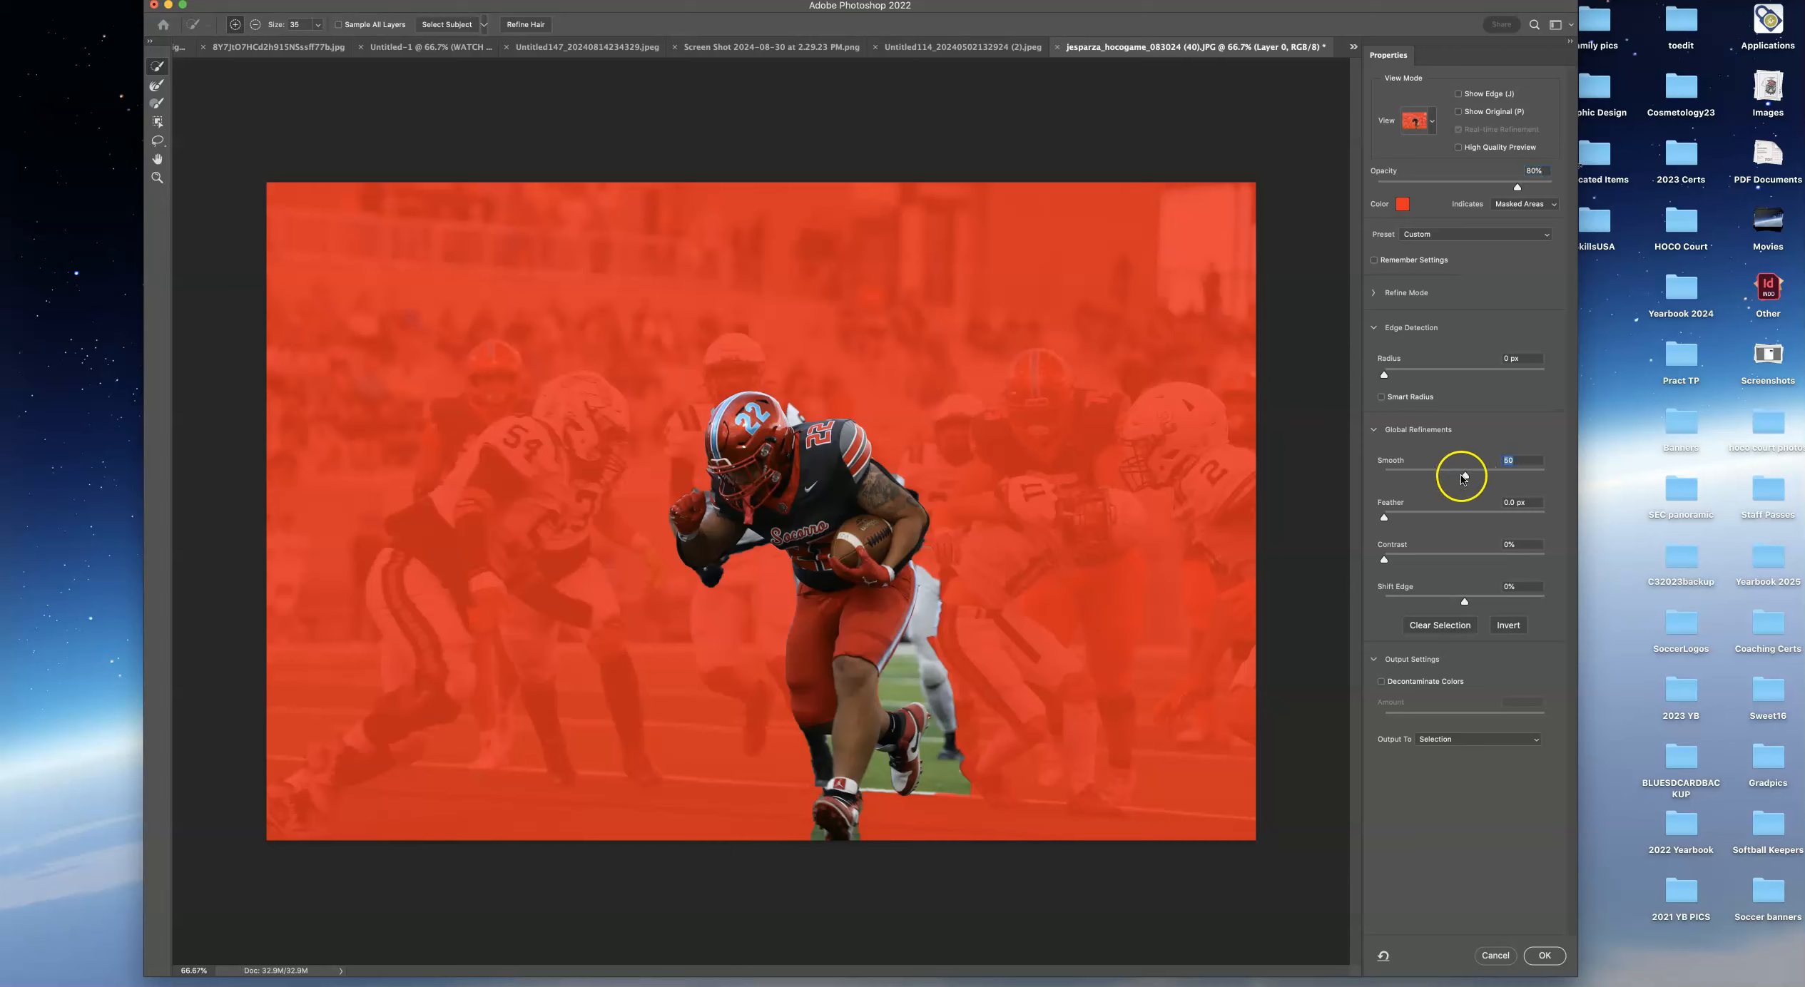
drag(1384, 562, 1419, 563)
click(1543, 957)
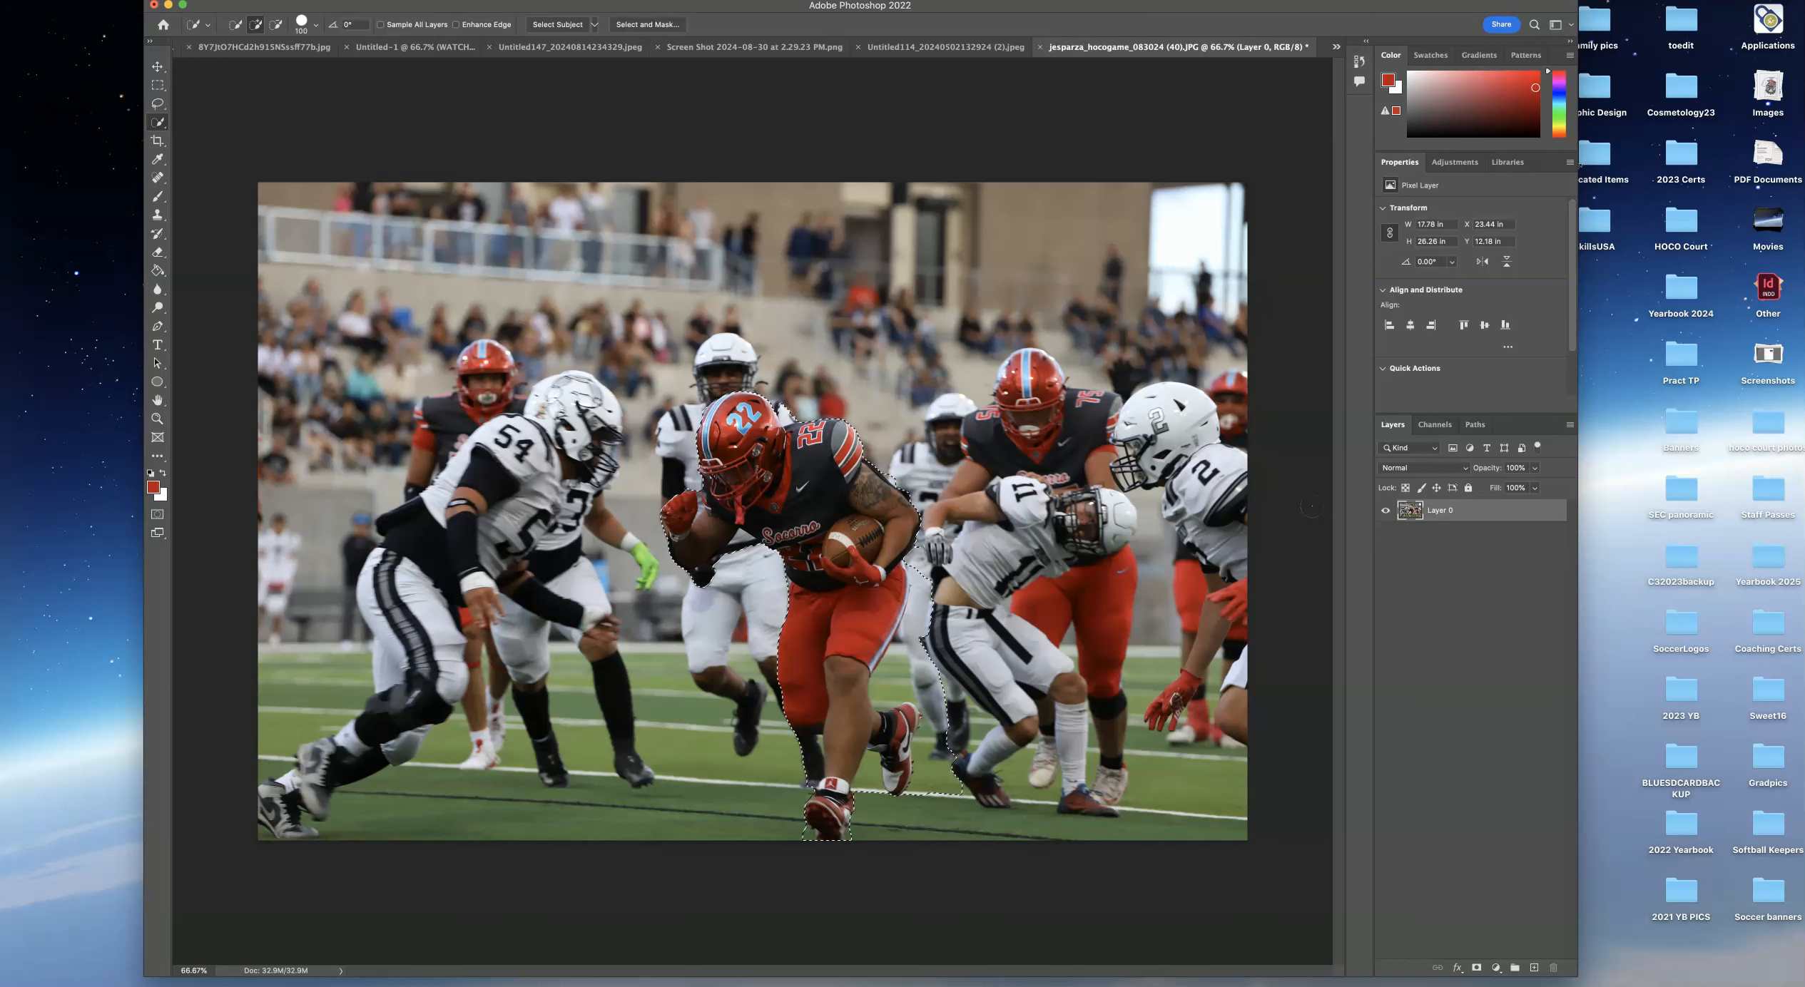
Copy the selected runner to a new layer and hide the original photo layer.
key(super+j)
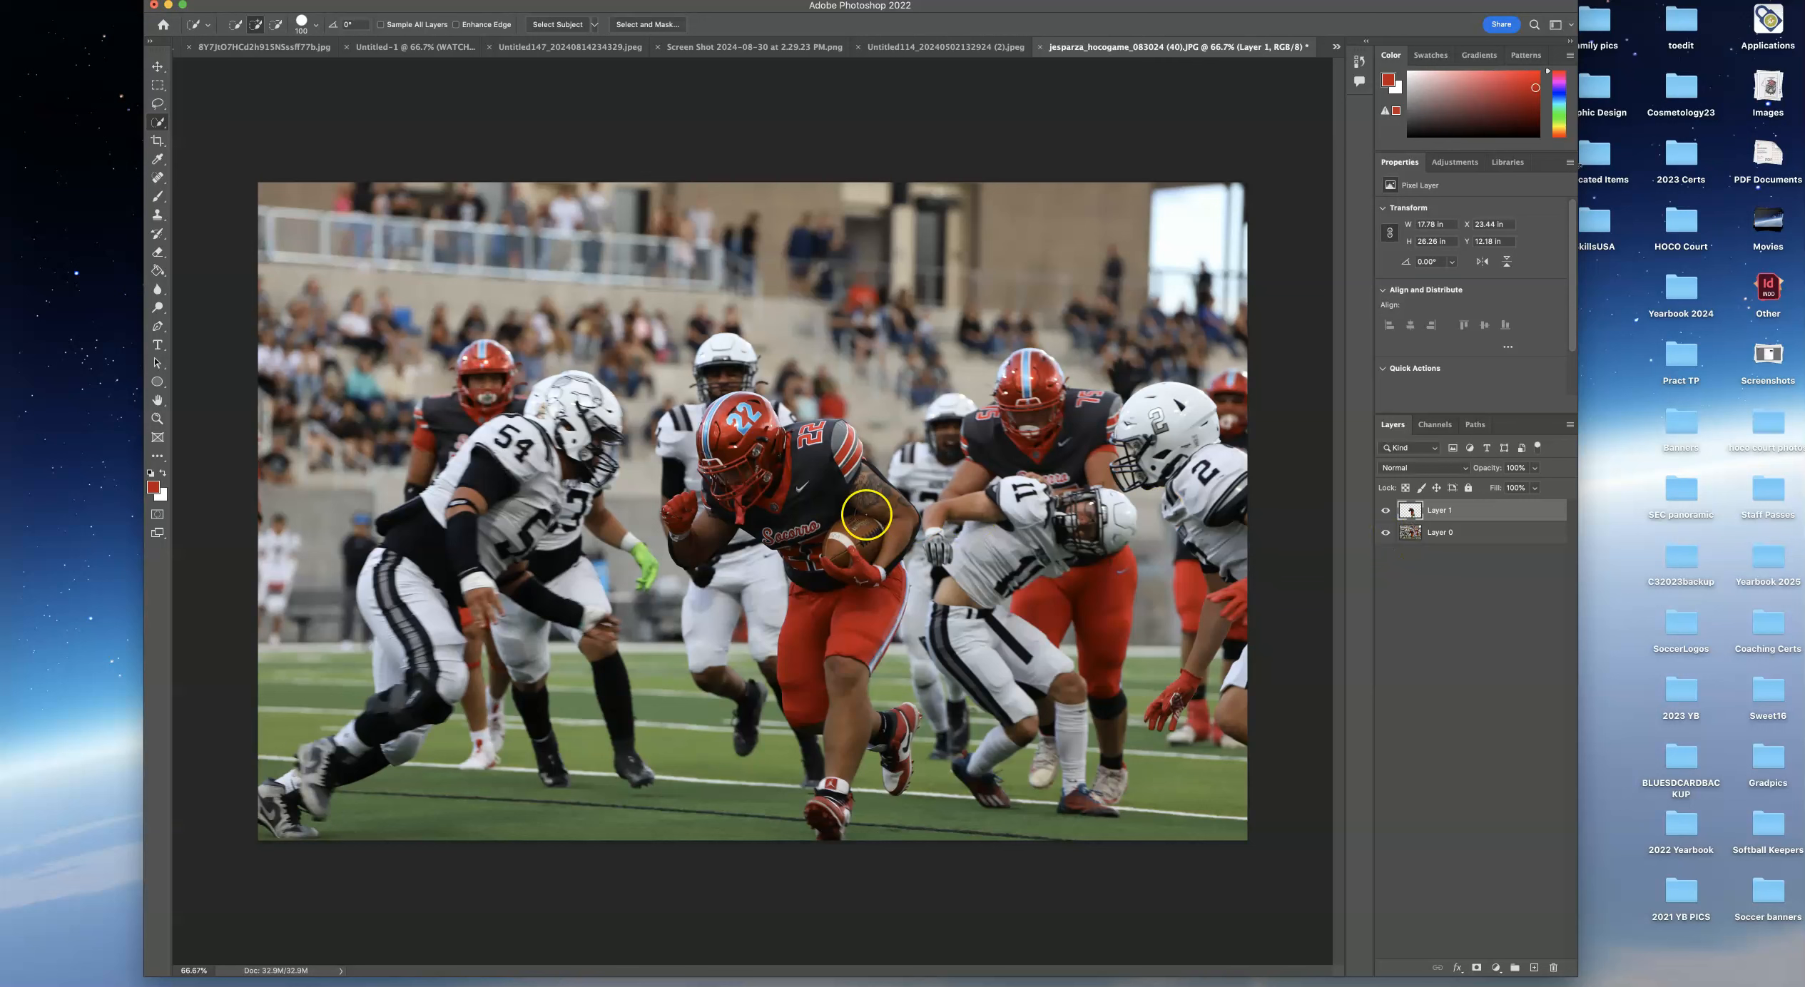
click(1385, 533)
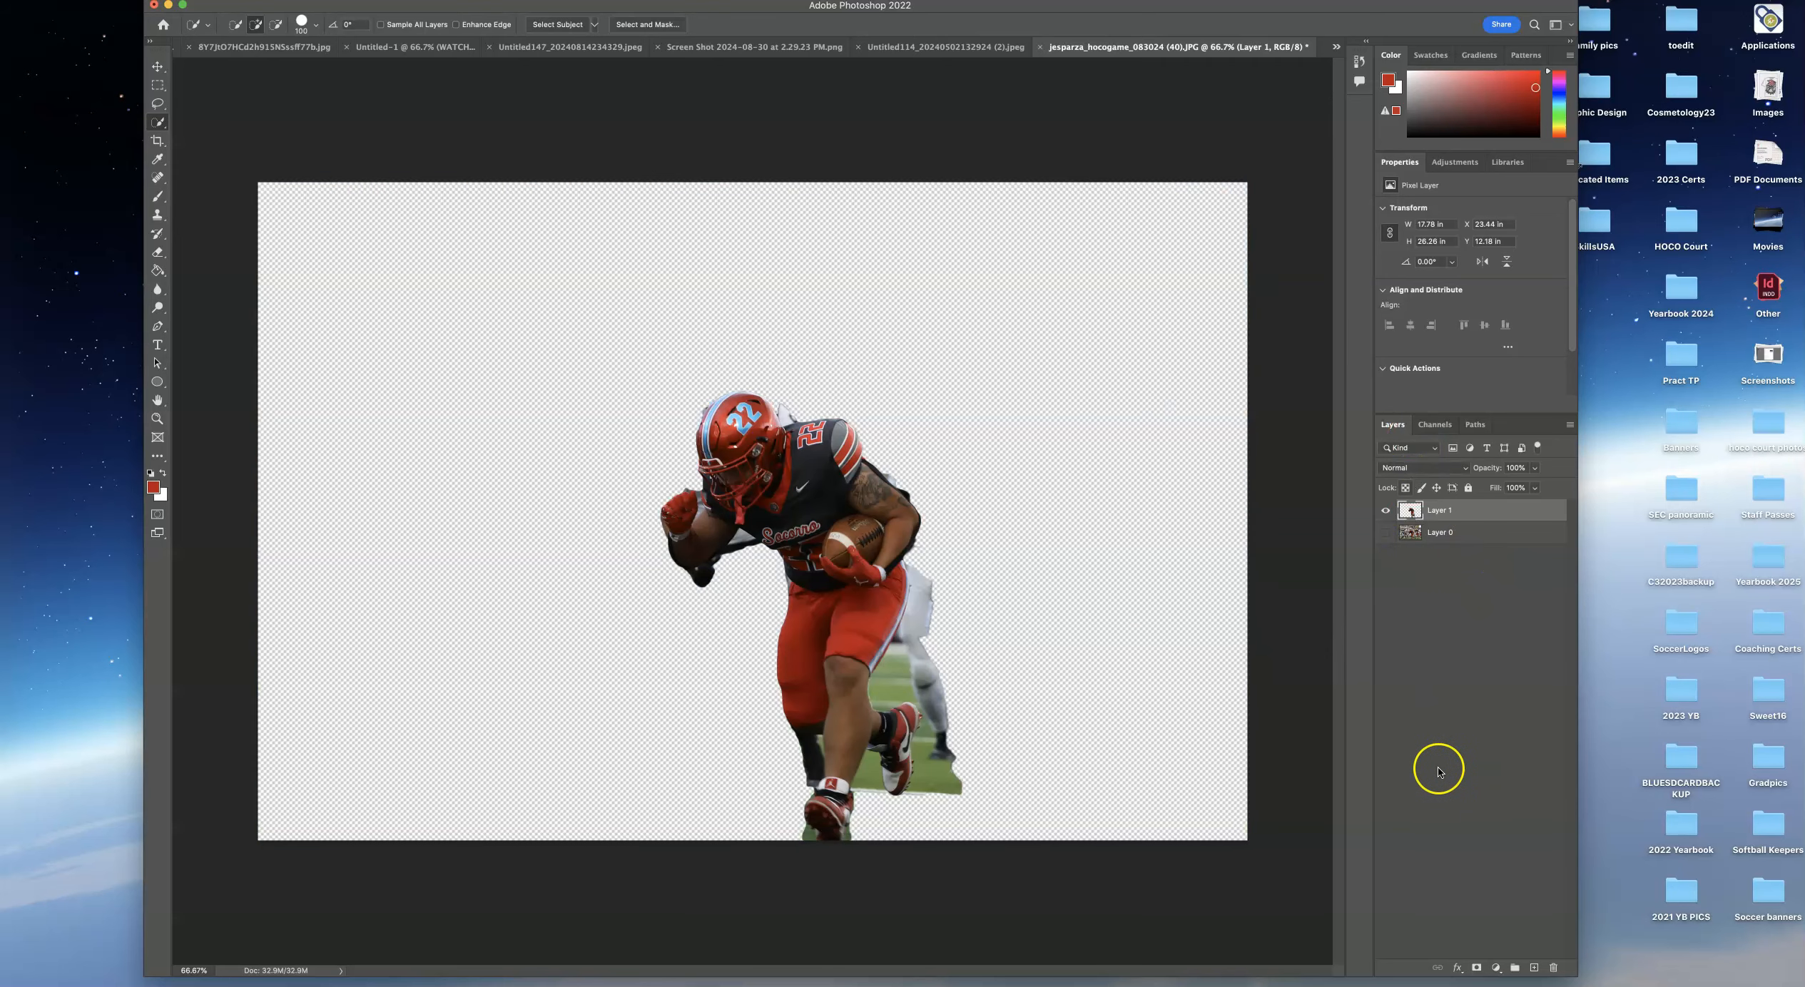
Add a Solid Color fill layer in magenta #e612d0.
click(1496, 969)
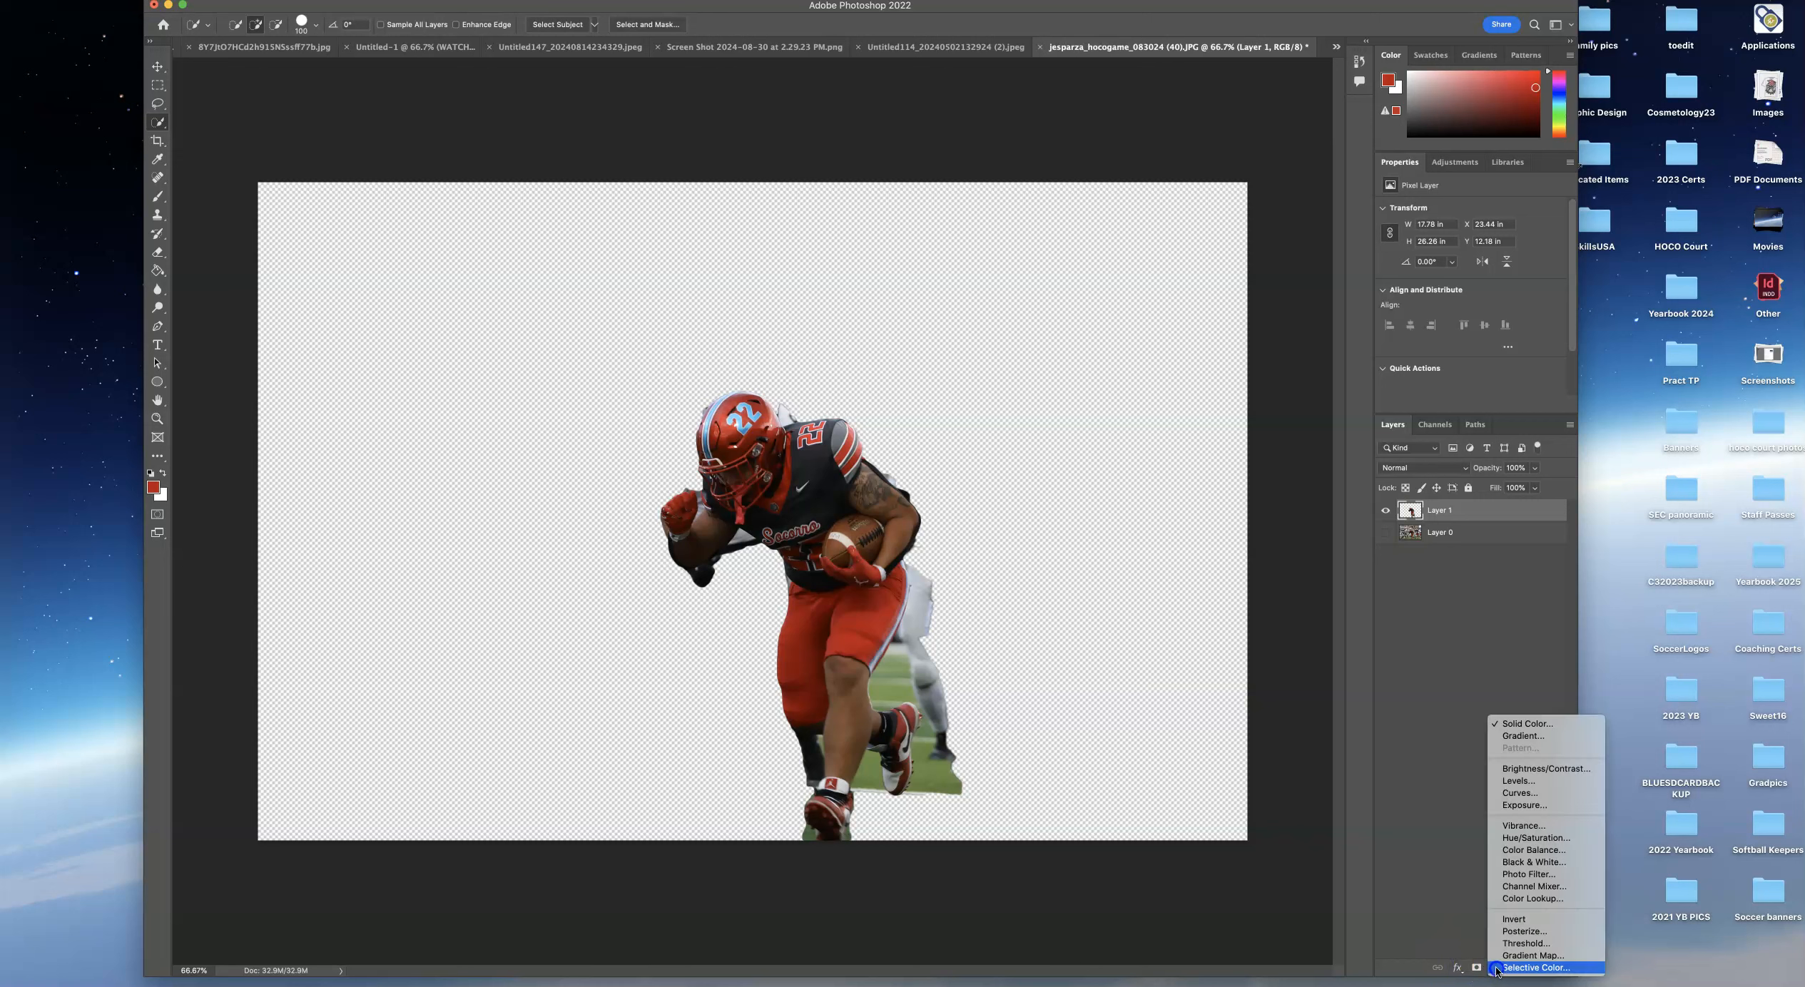
click(1504, 725)
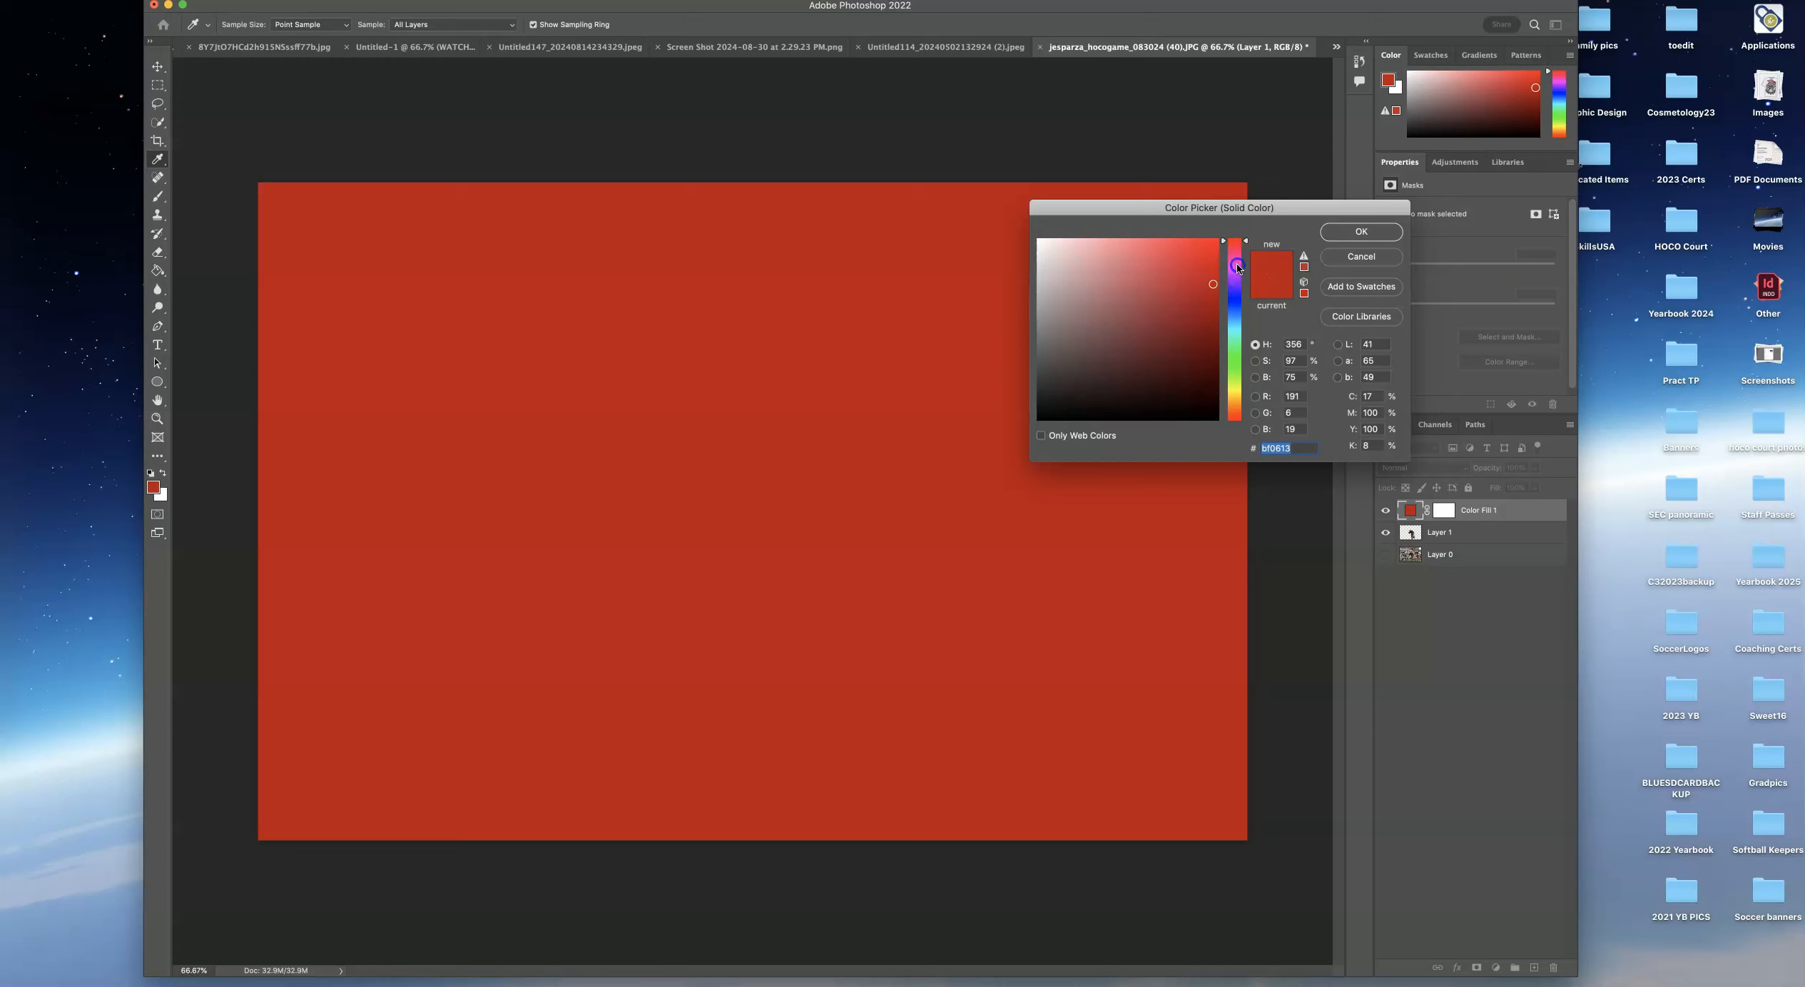
click(1237, 266)
click(1204, 256)
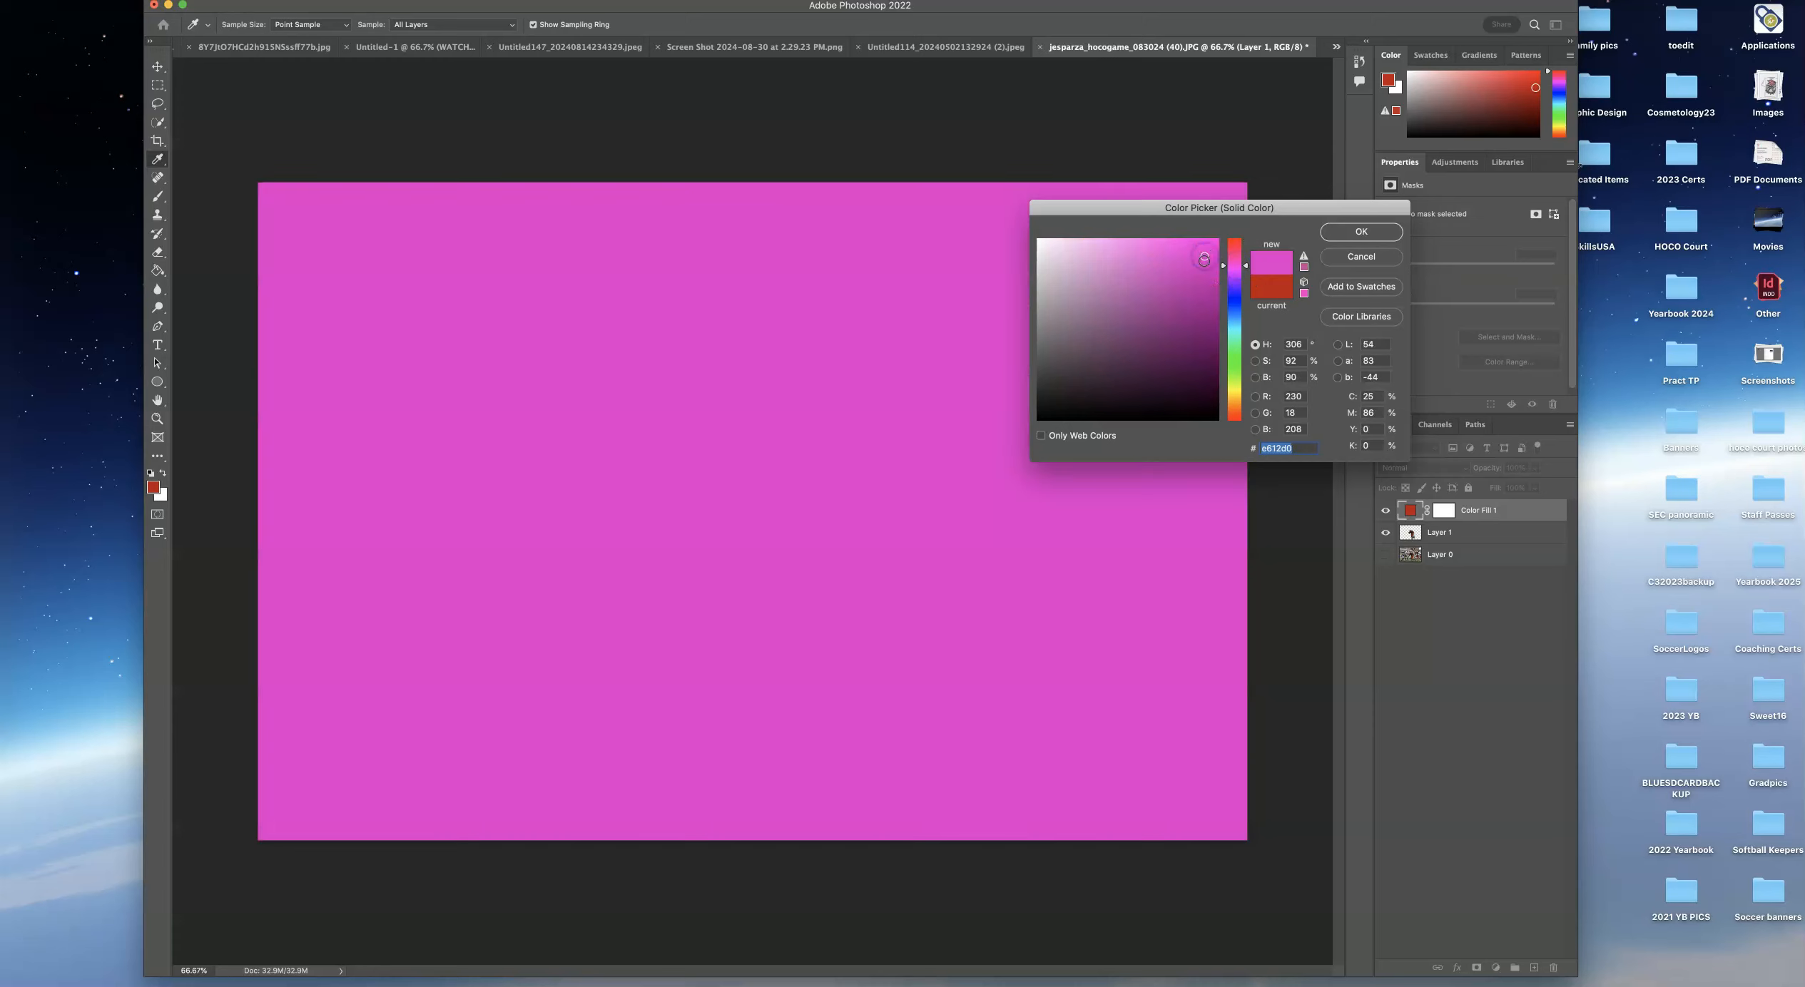
click(1364, 234)
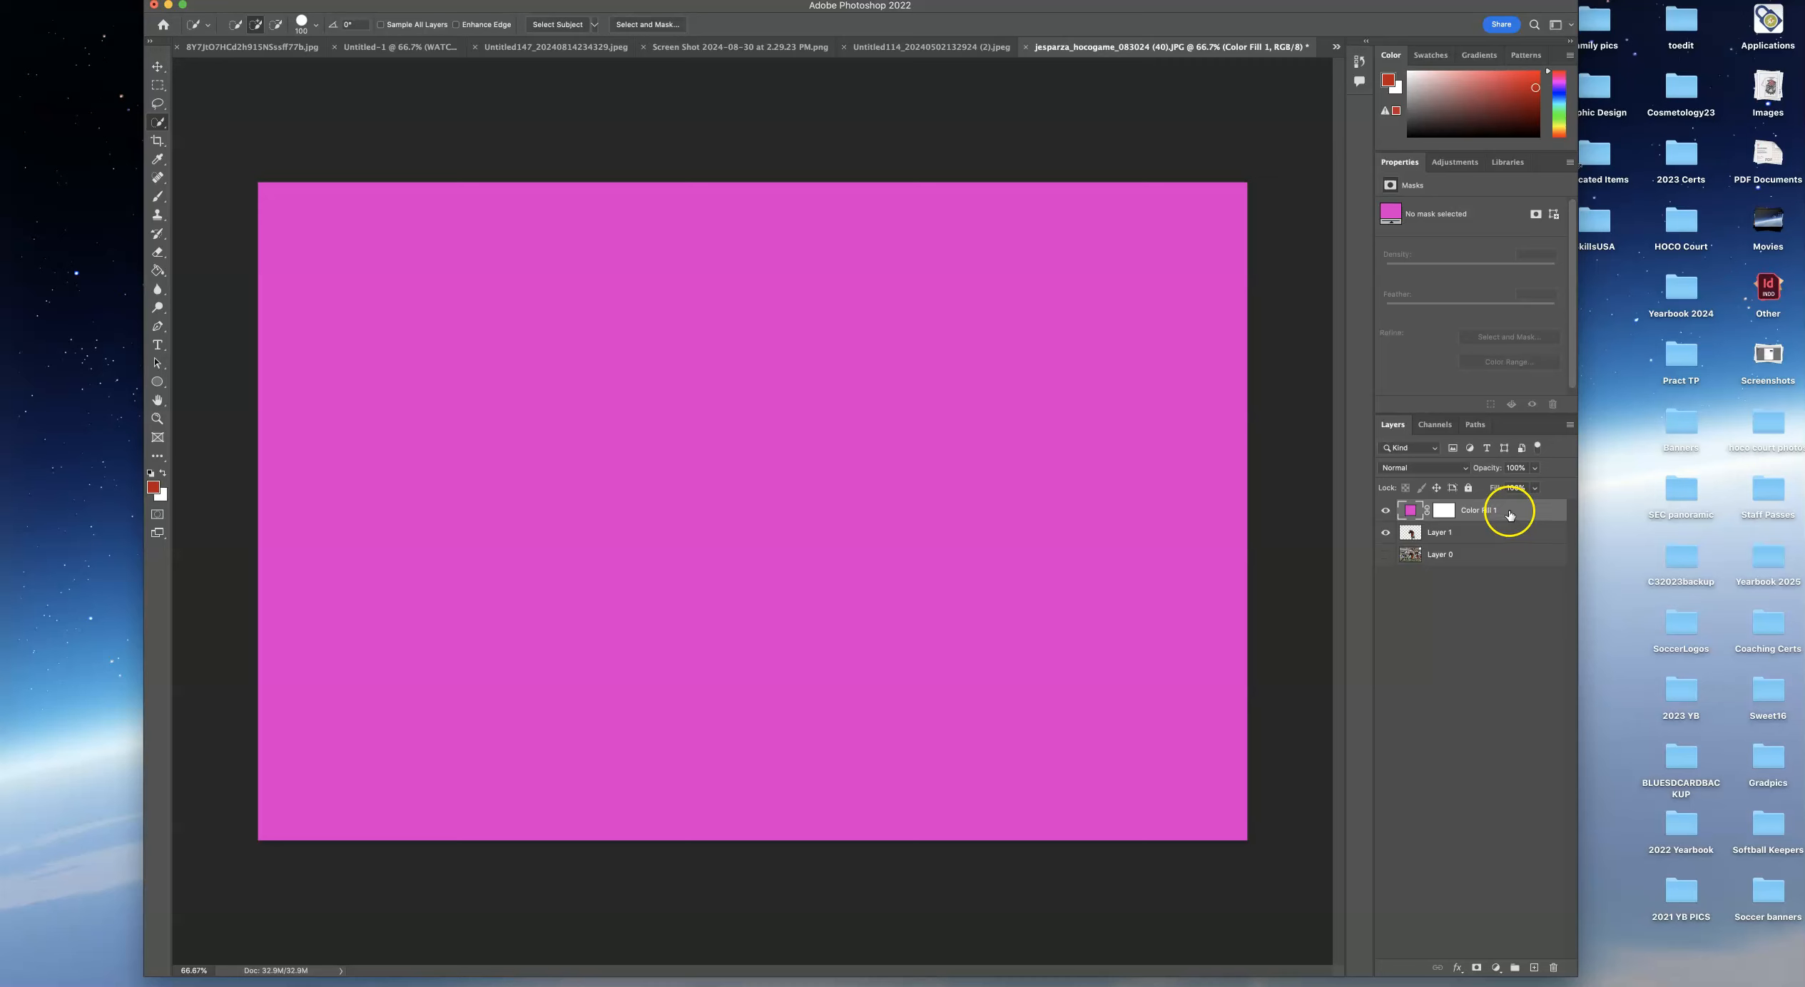
Move the color fill layer beneath the runner layer and select the runner layer.
drag(1505, 529, 1498, 547)
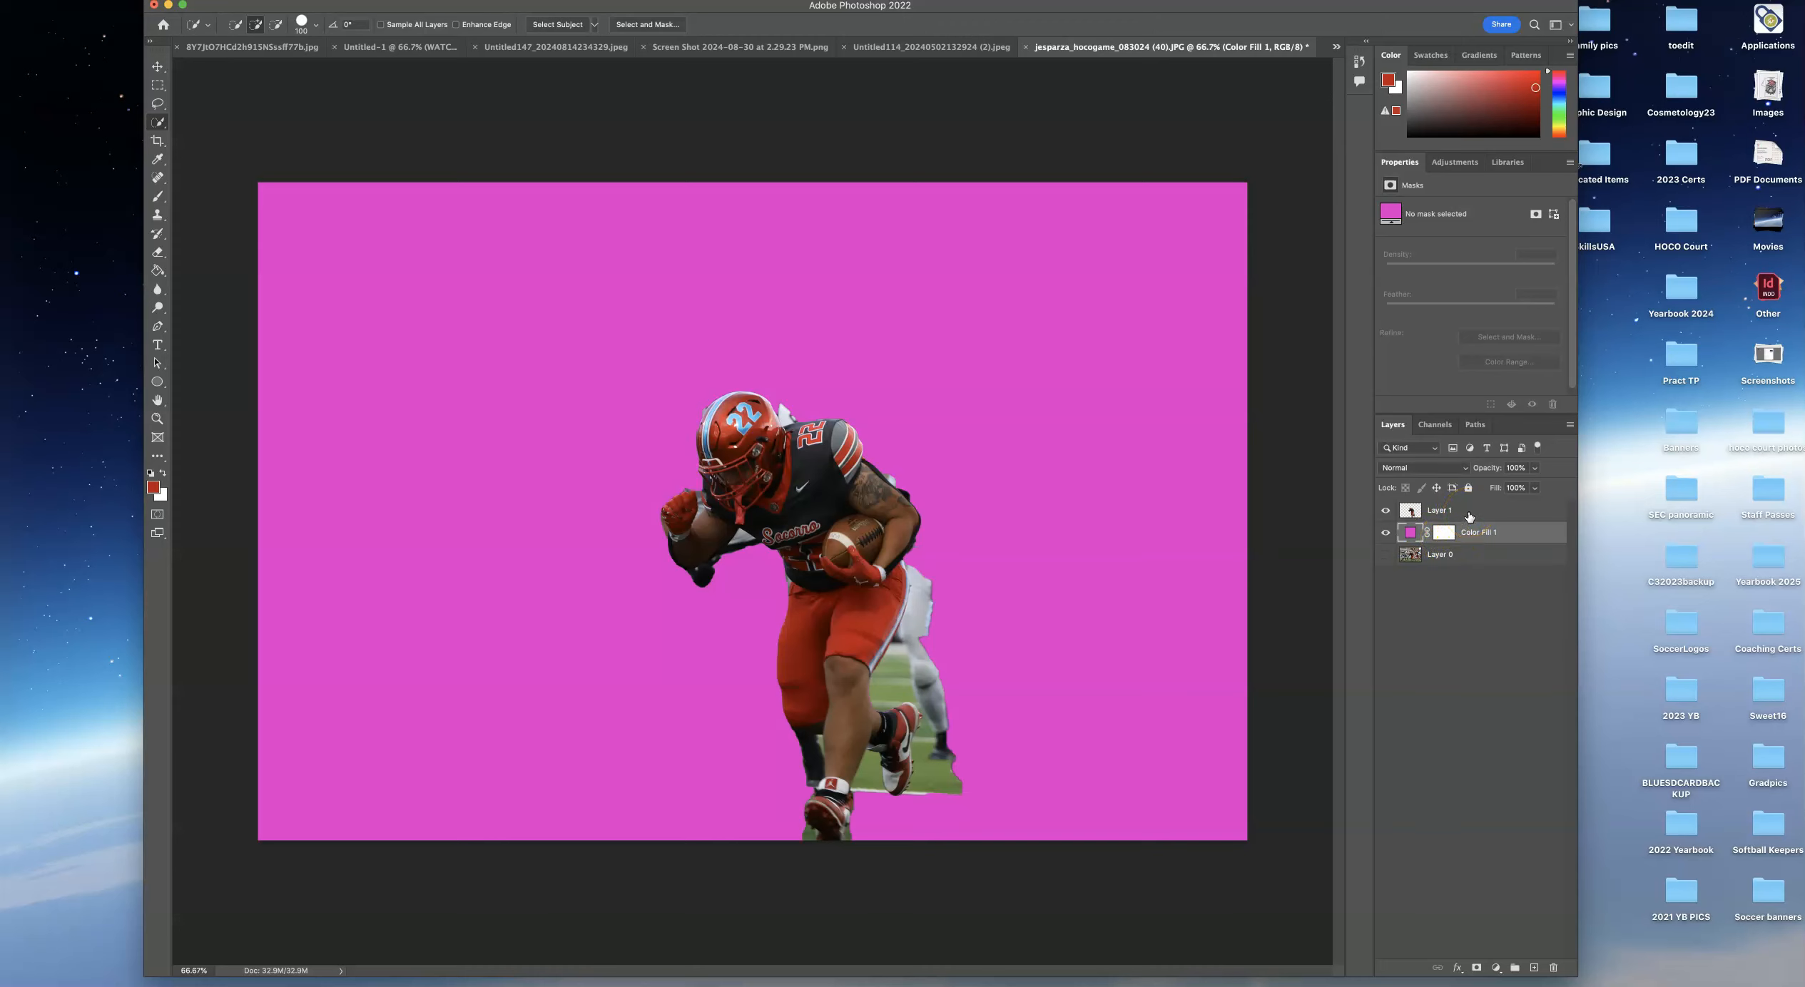
click(1469, 514)
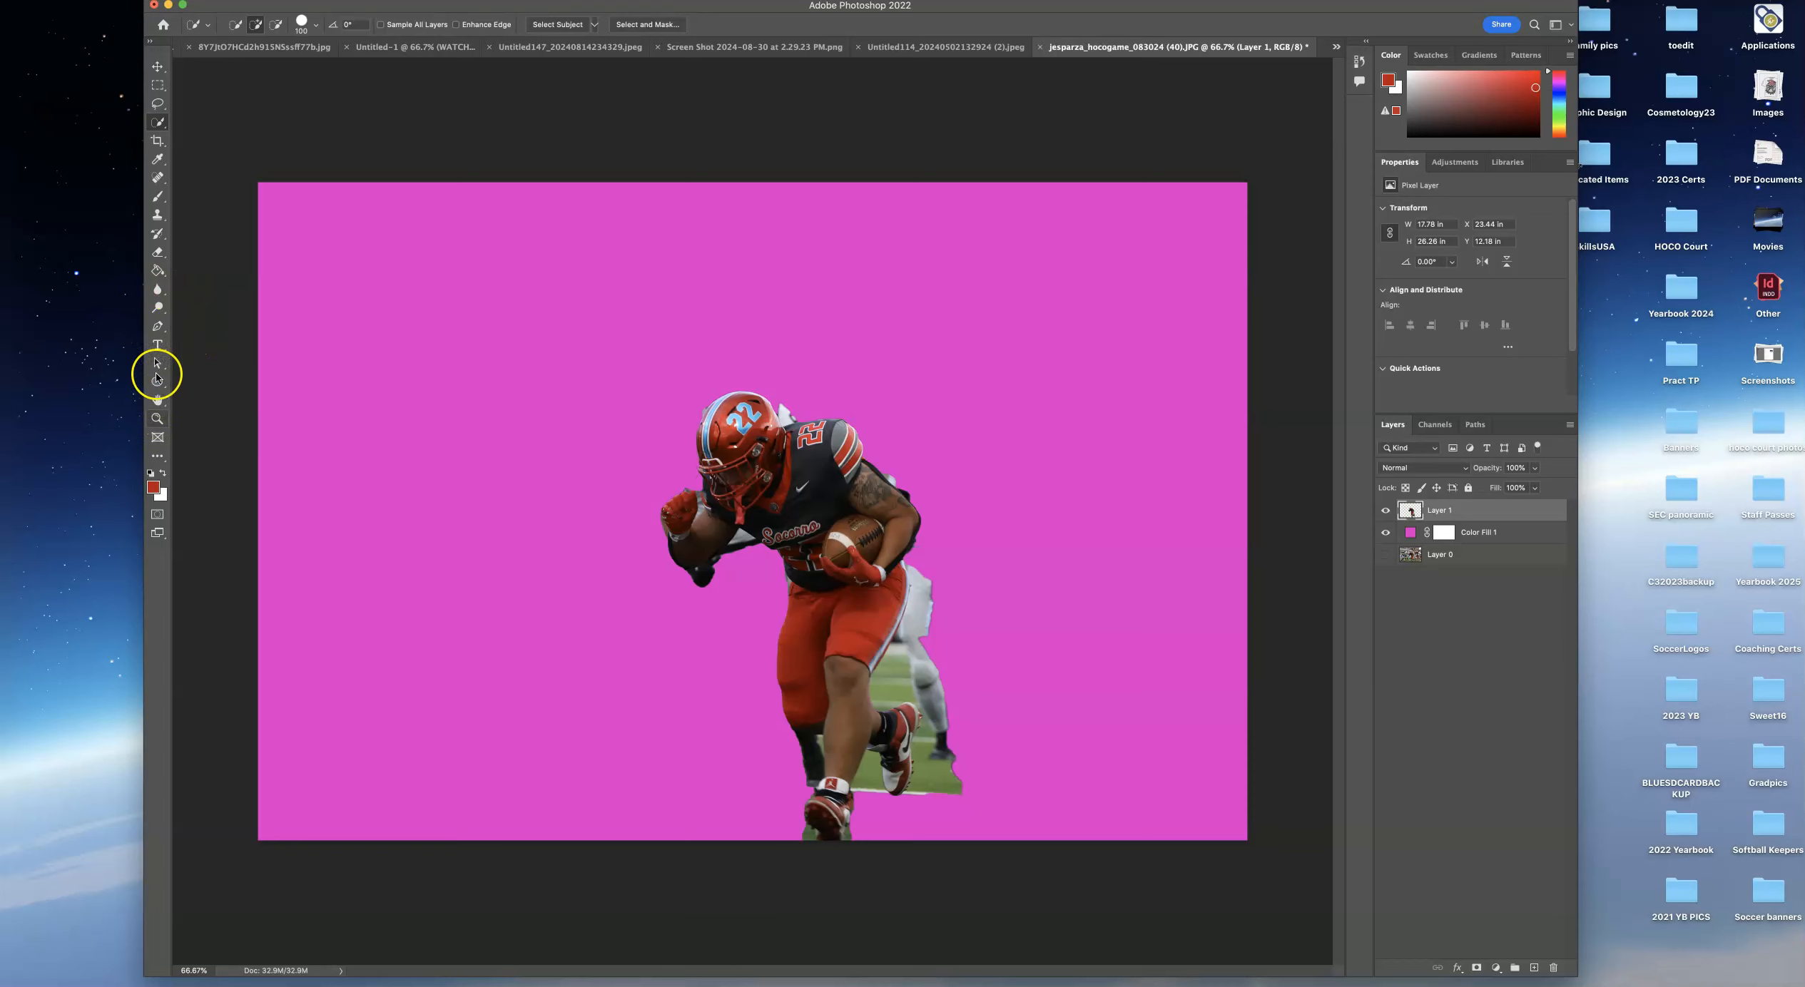
Erase the leftover gray teammate beside the runner's hip with the Eraser tool.
click(157, 253)
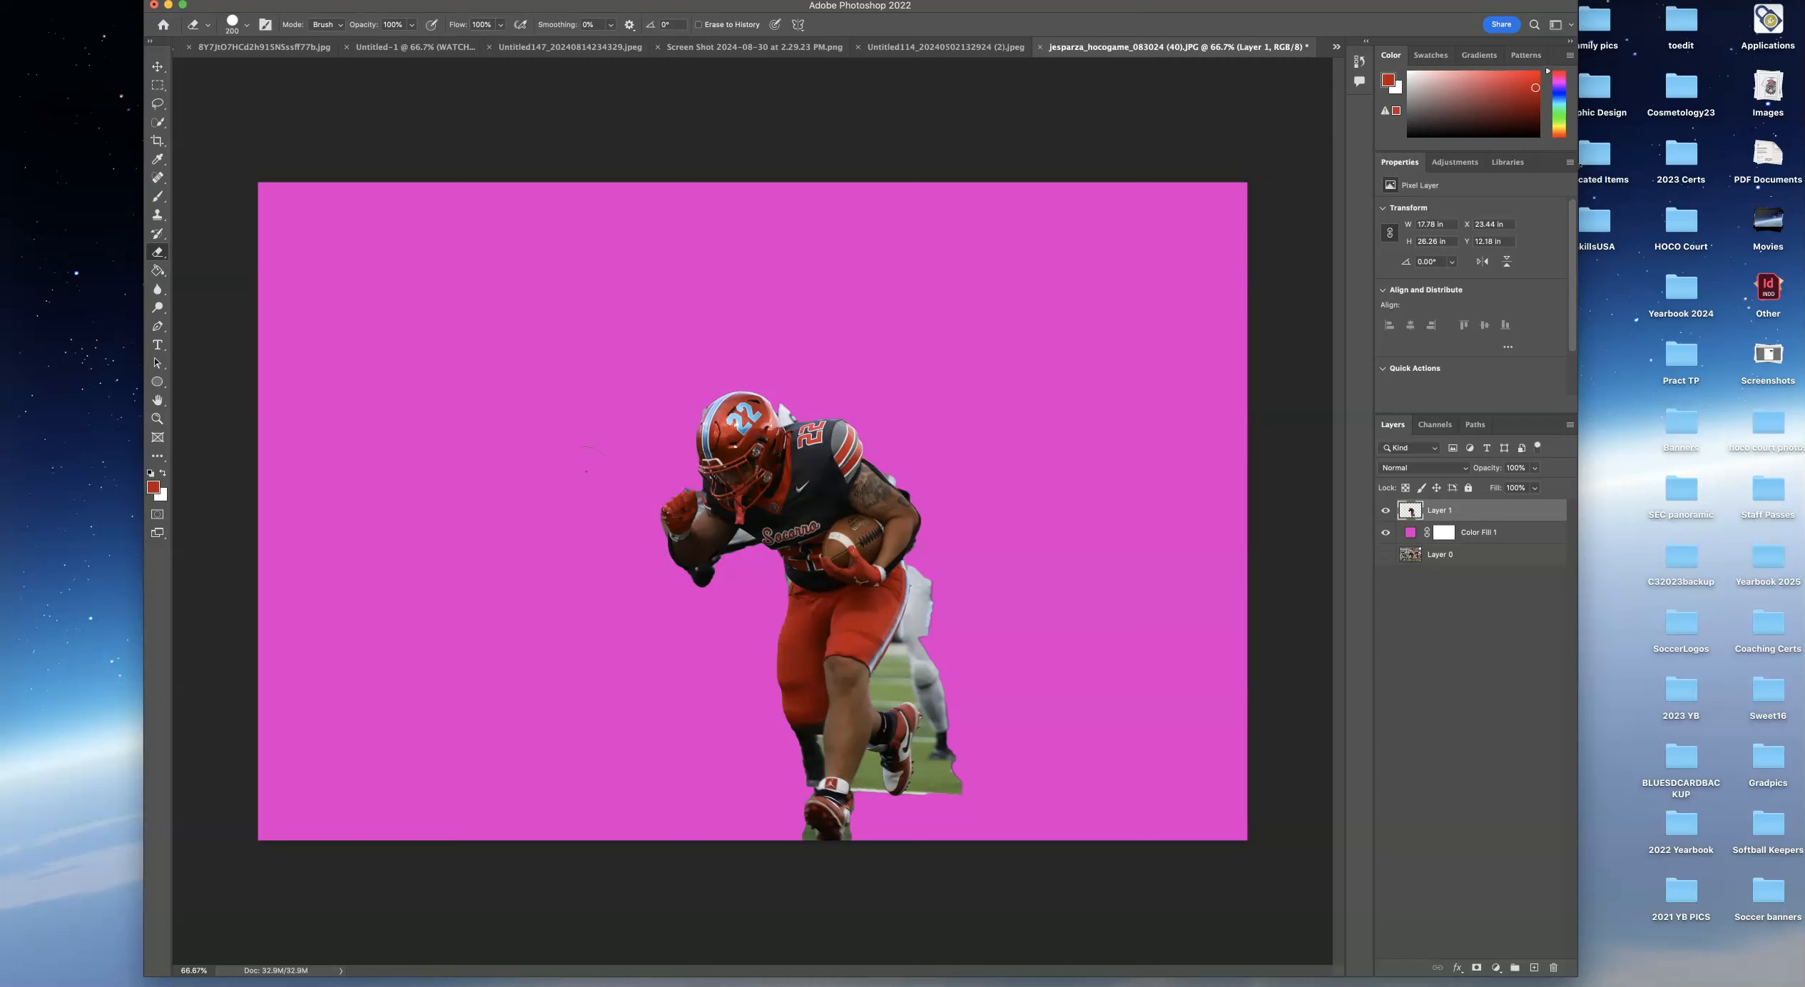
key(bracketleft)
key(bracketleft)
key(bracketright)
key(bracketright)
key(bracketright)
key(bracketleft)
mouse_move(949, 655)
mouse_down()
mouse_move(965, 789)
mouse_move(945, 805)
mouse_move(968, 769)
mouse_move(947, 553)
mouse_up()
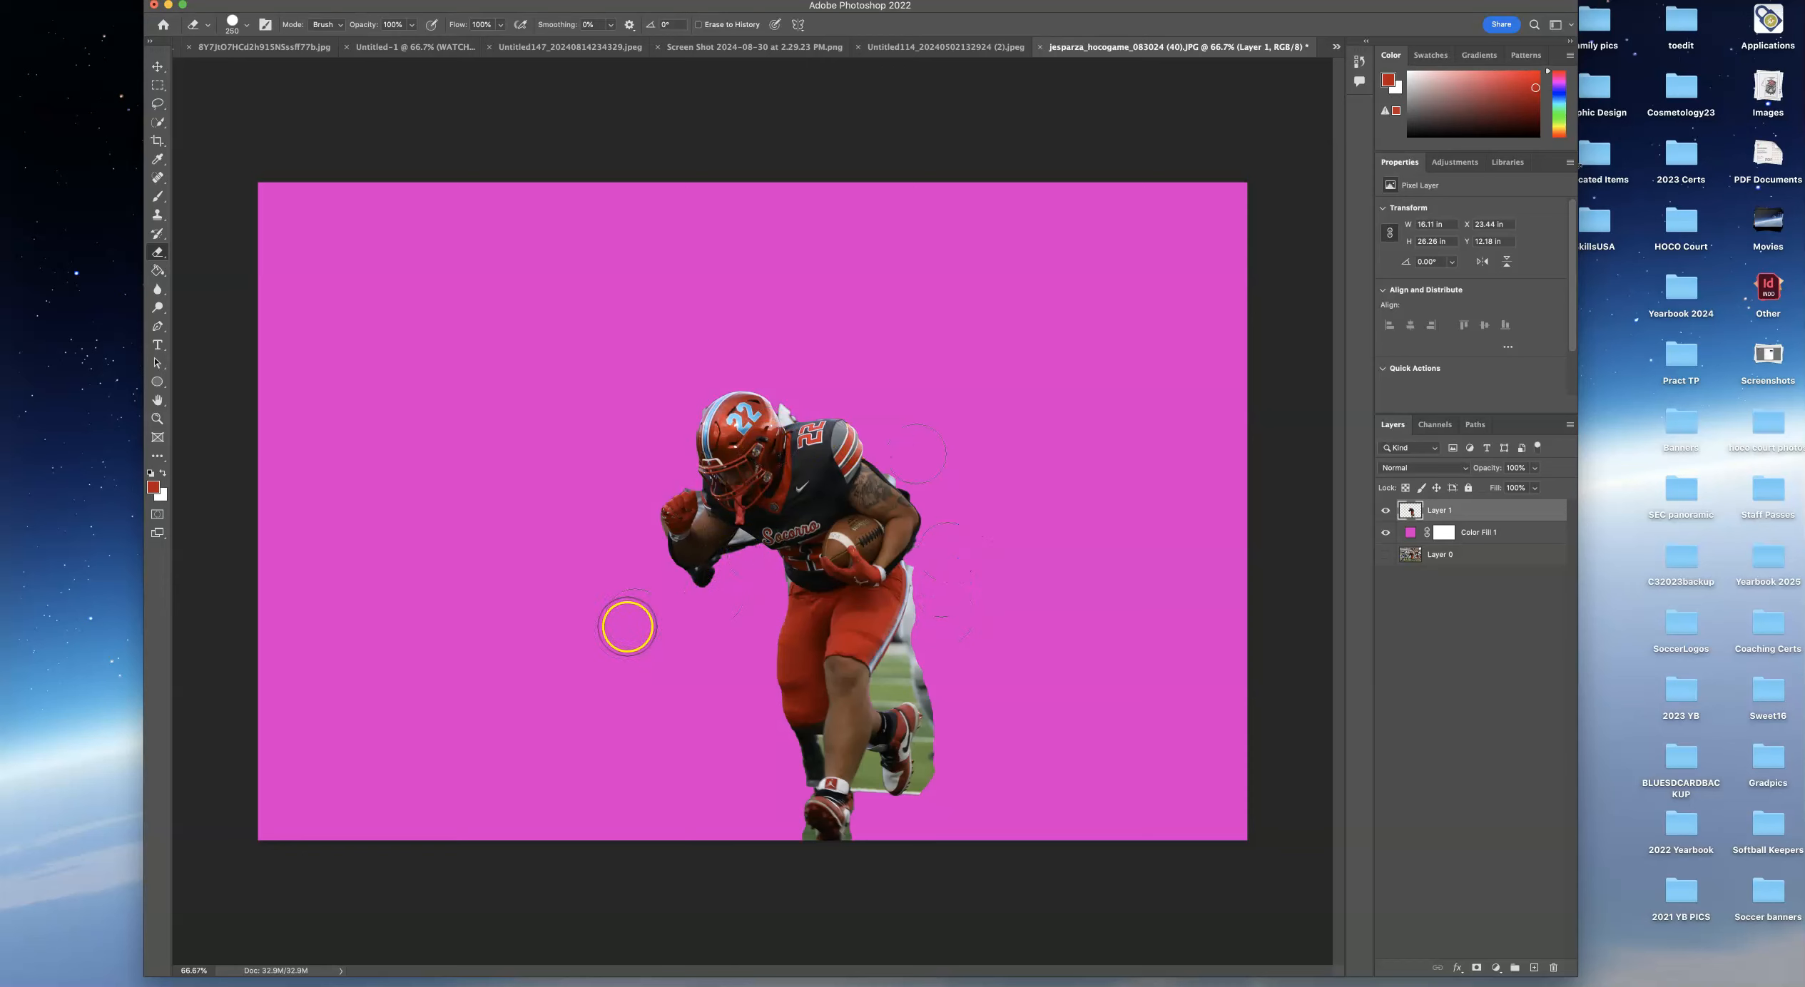
Erase the gray remnants in the gap between the runner's arm and jersey with a smaller eraser brush, undoing one stroke.
key(bracketleft)
key(bracketleft)
key(bracketleft)
key(bracketleft)
key(bracketleft)
key(bracketleft)
key(bracketleft)
key(bracketleft)
key(bracketleft)
key(bracketleft)
key(bracketleft)
scroll(745, 554, up, 5)
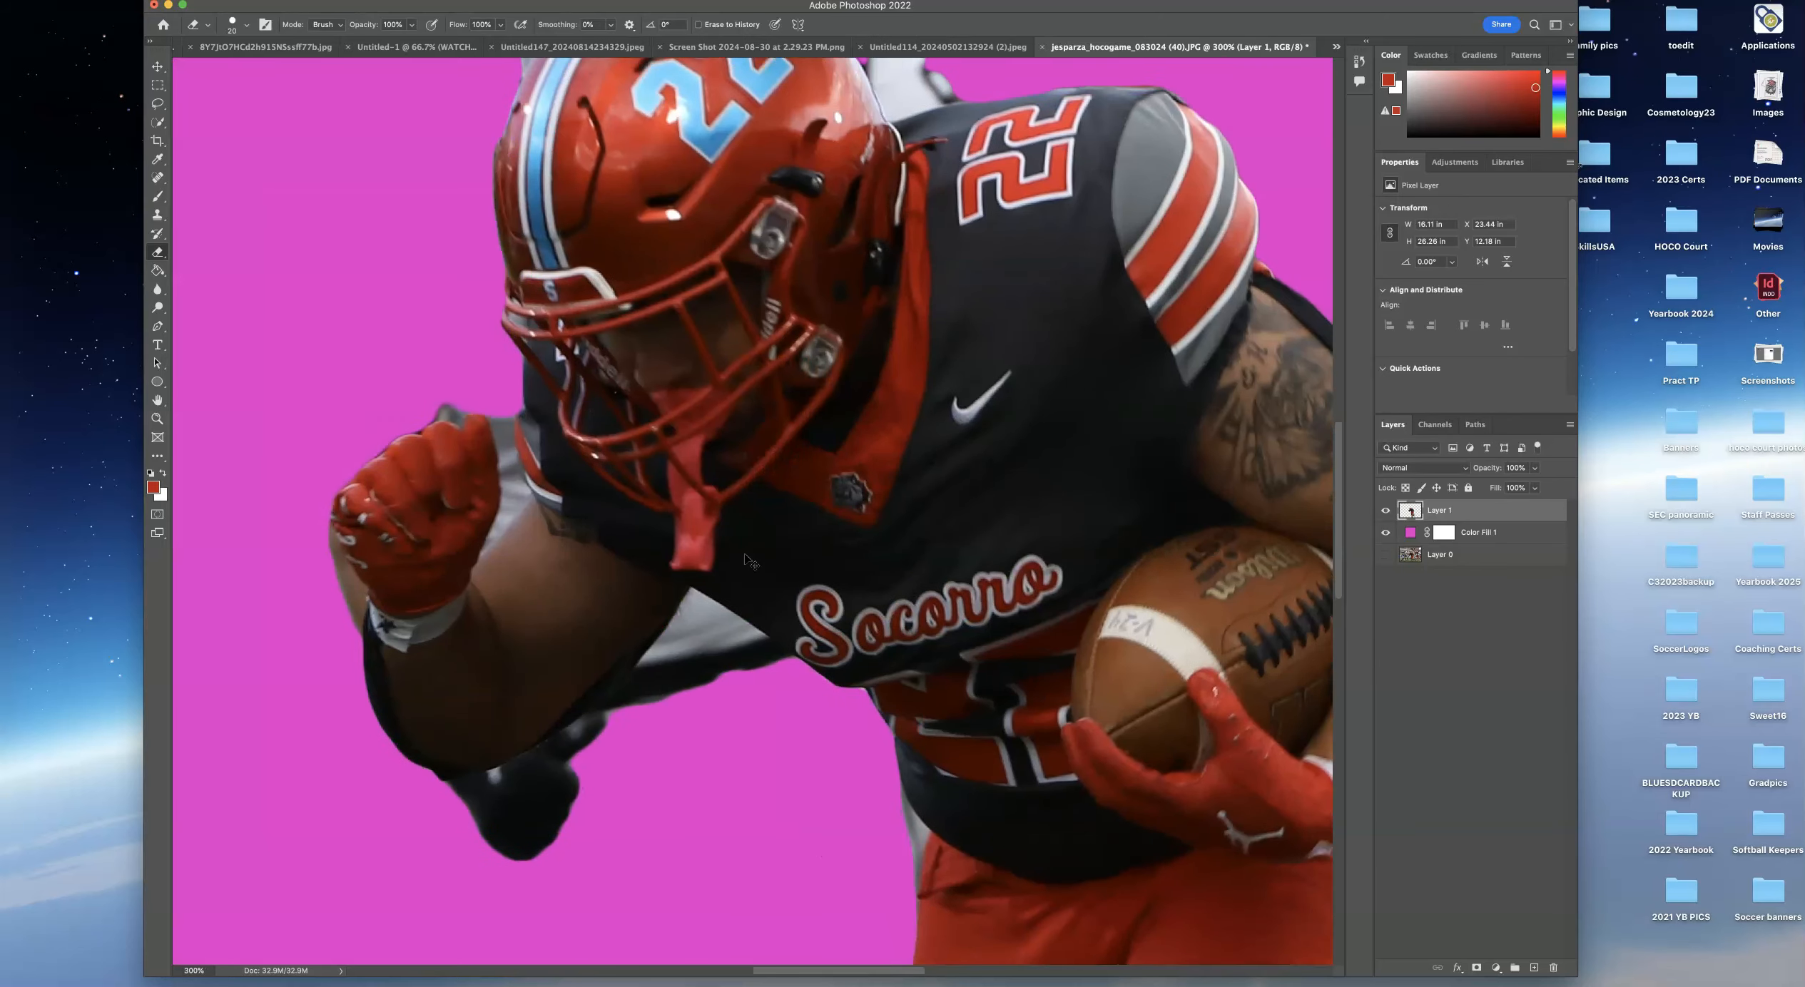
scroll(744, 555, up, 2)
key(bracketright)
key(bracketright)
key(bracketright)
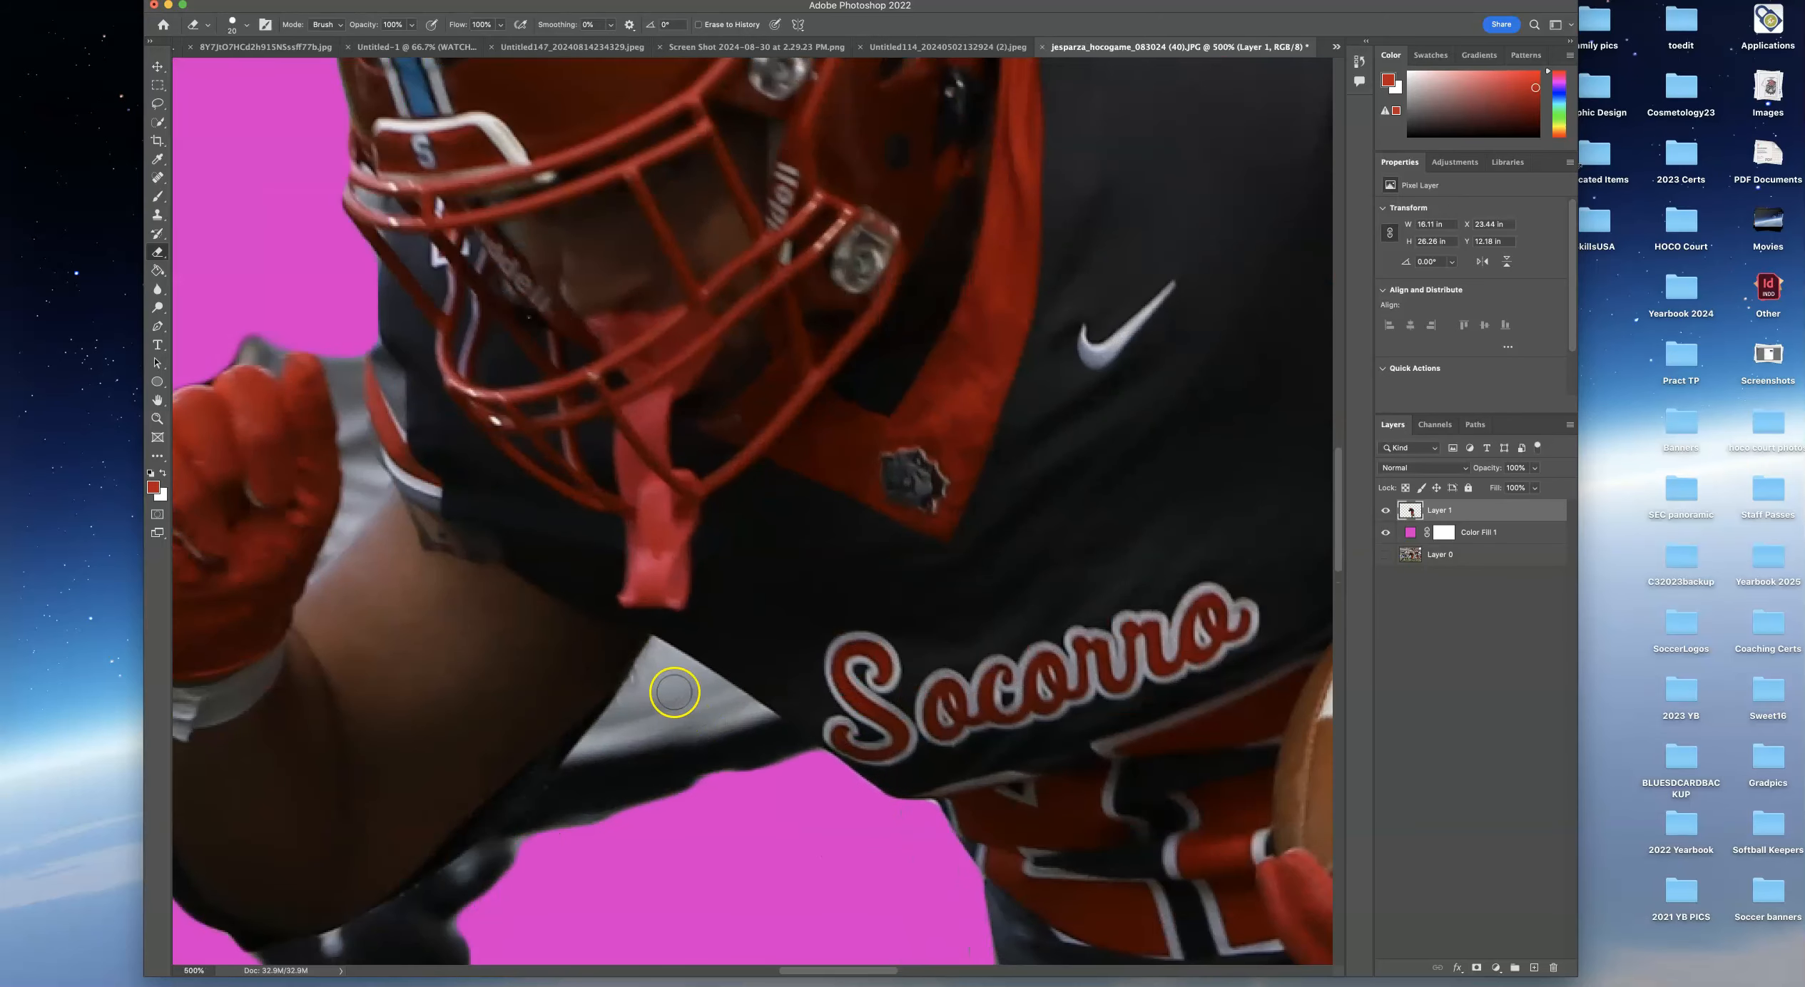
key(bracketleft)
key(bracketleft)
key(bracketleft)
key(bracketleft)
key(bracketleft)
key(bracketleft)
key(bracketleft)
drag(656, 649, 654, 639)
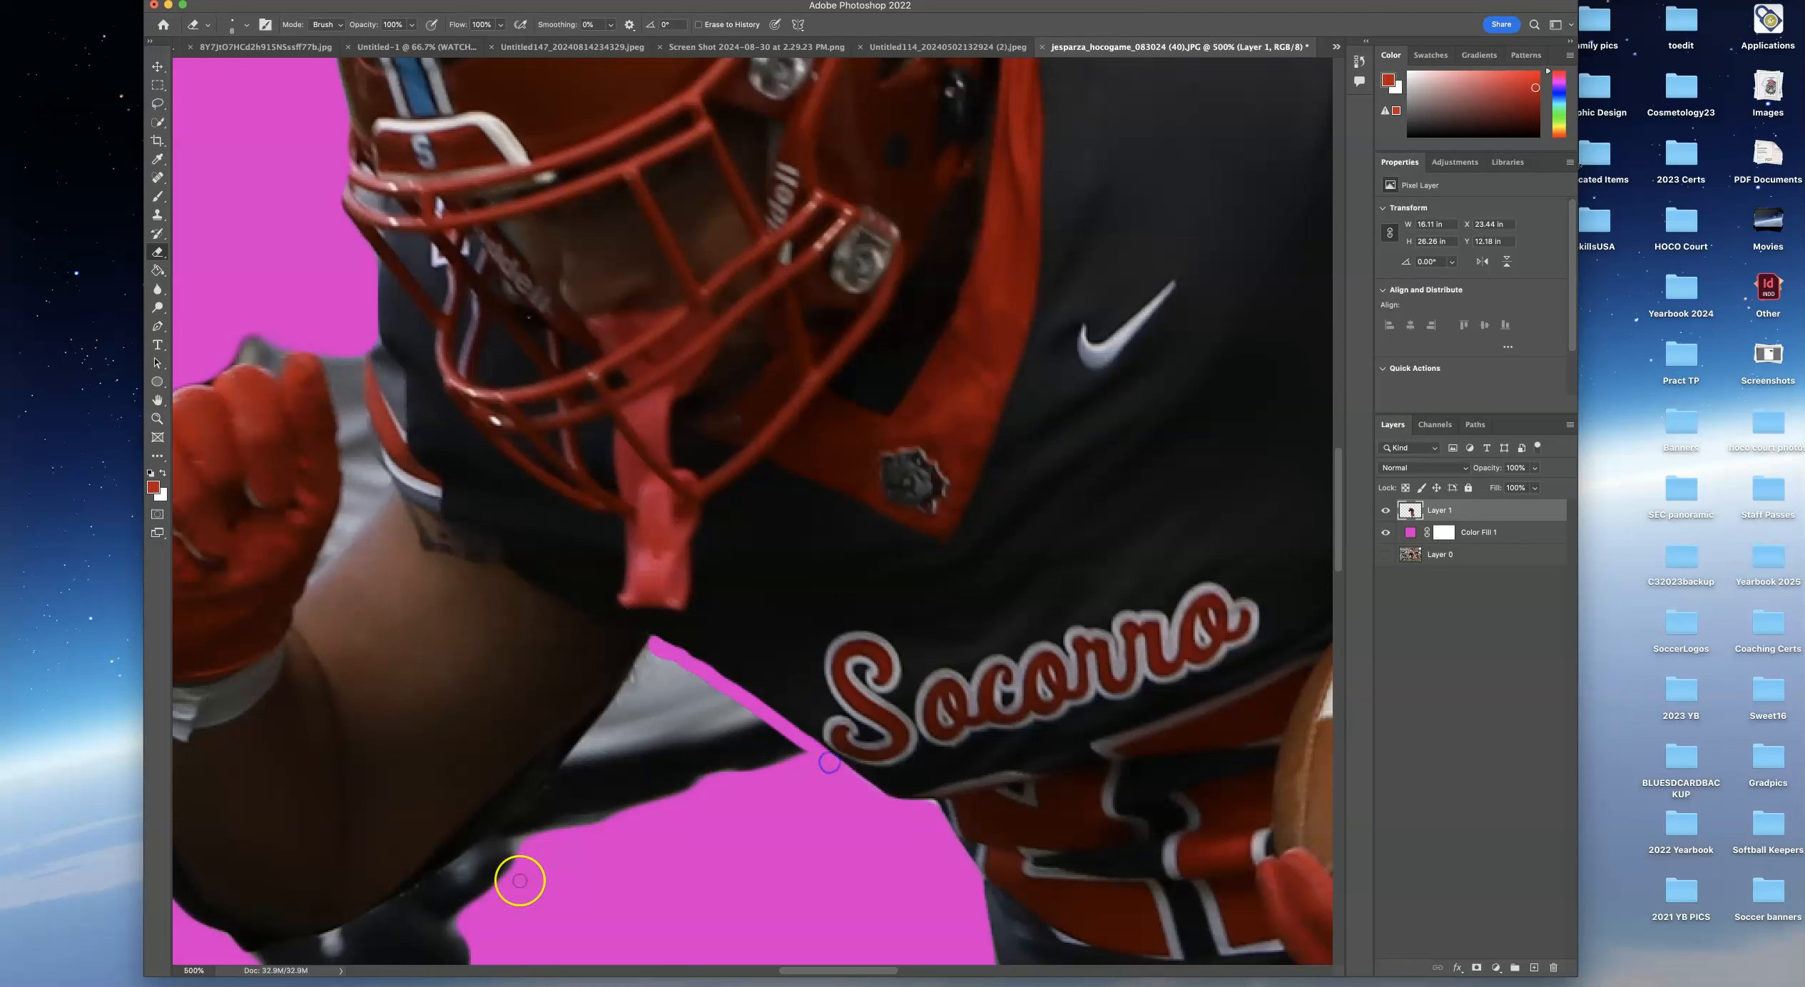
click(636, 679)
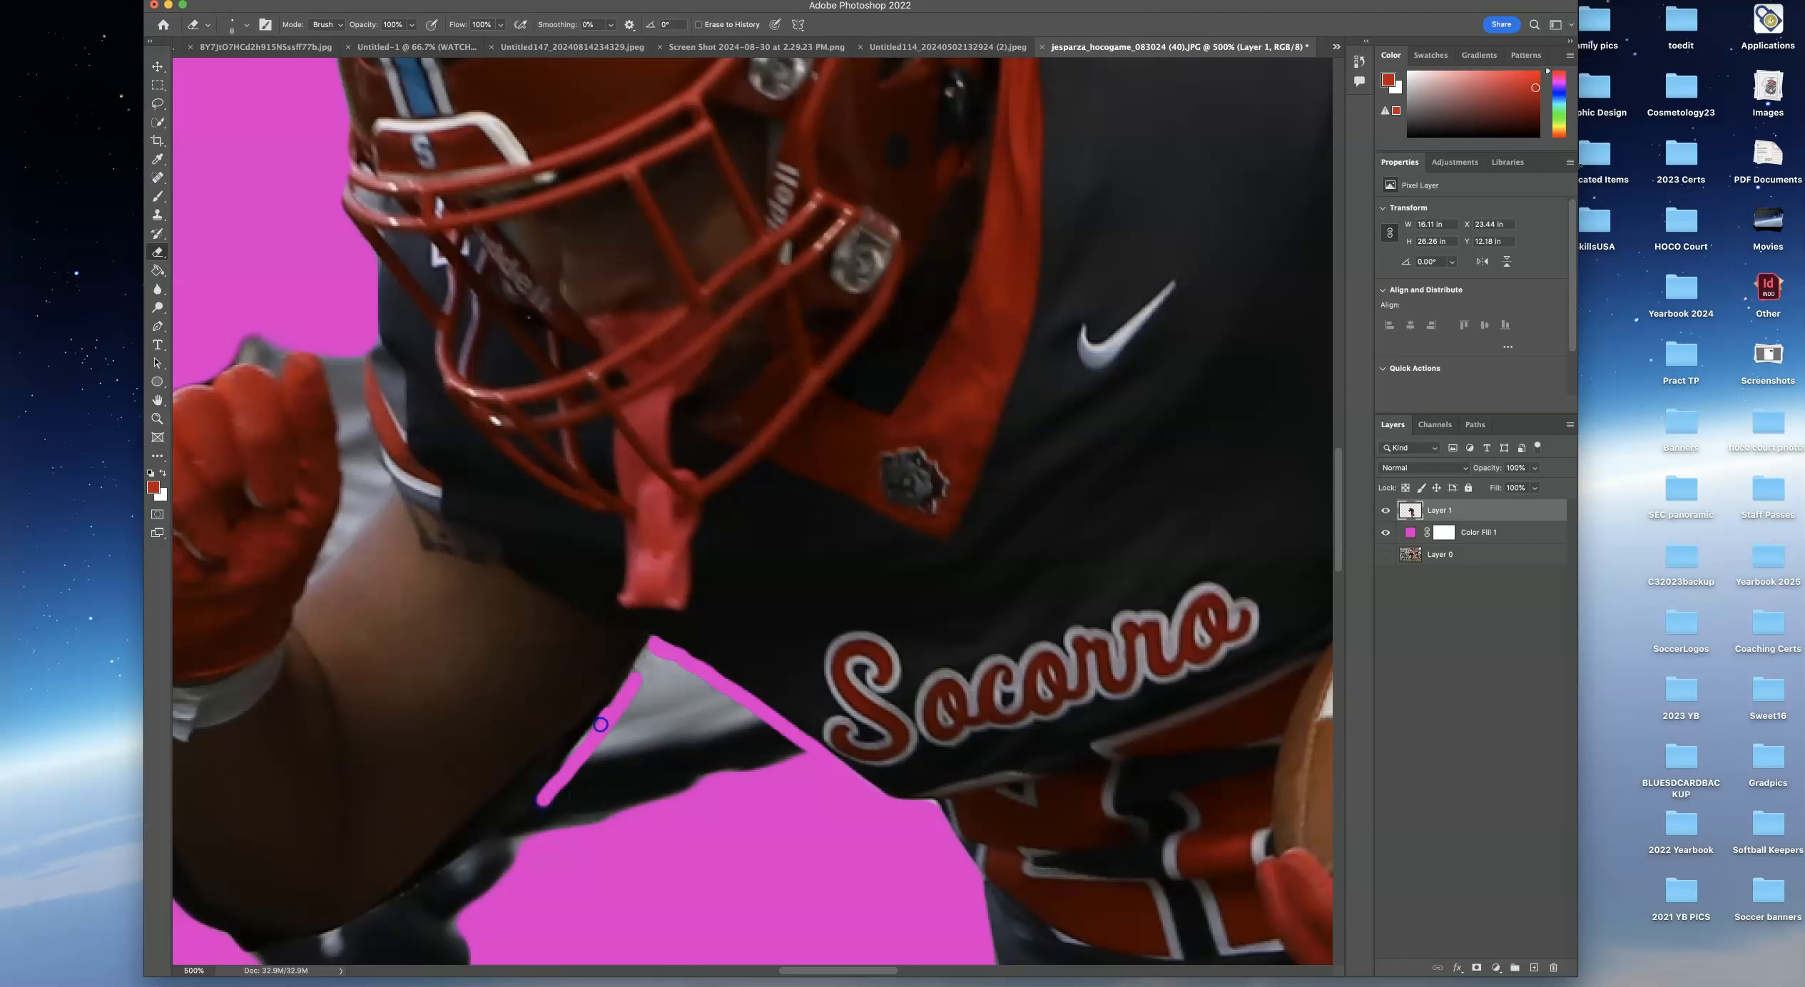
drag(588, 739, 619, 694)
click(575, 742)
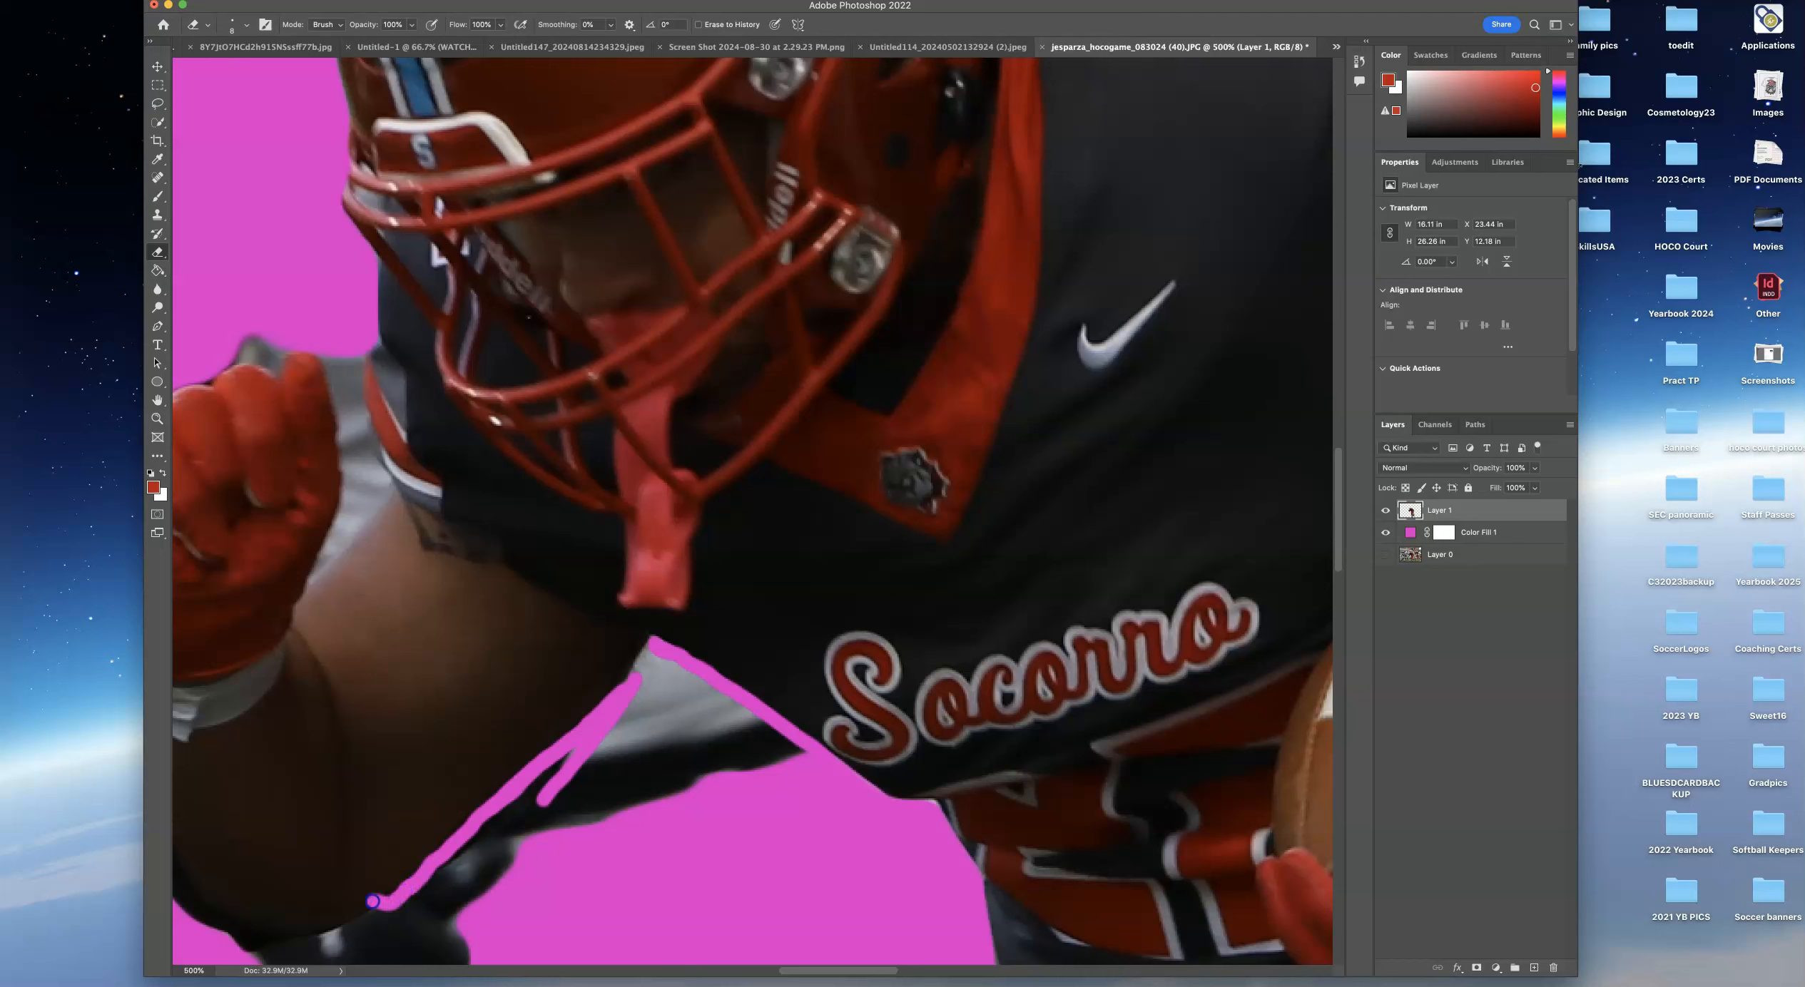
key(super+z)
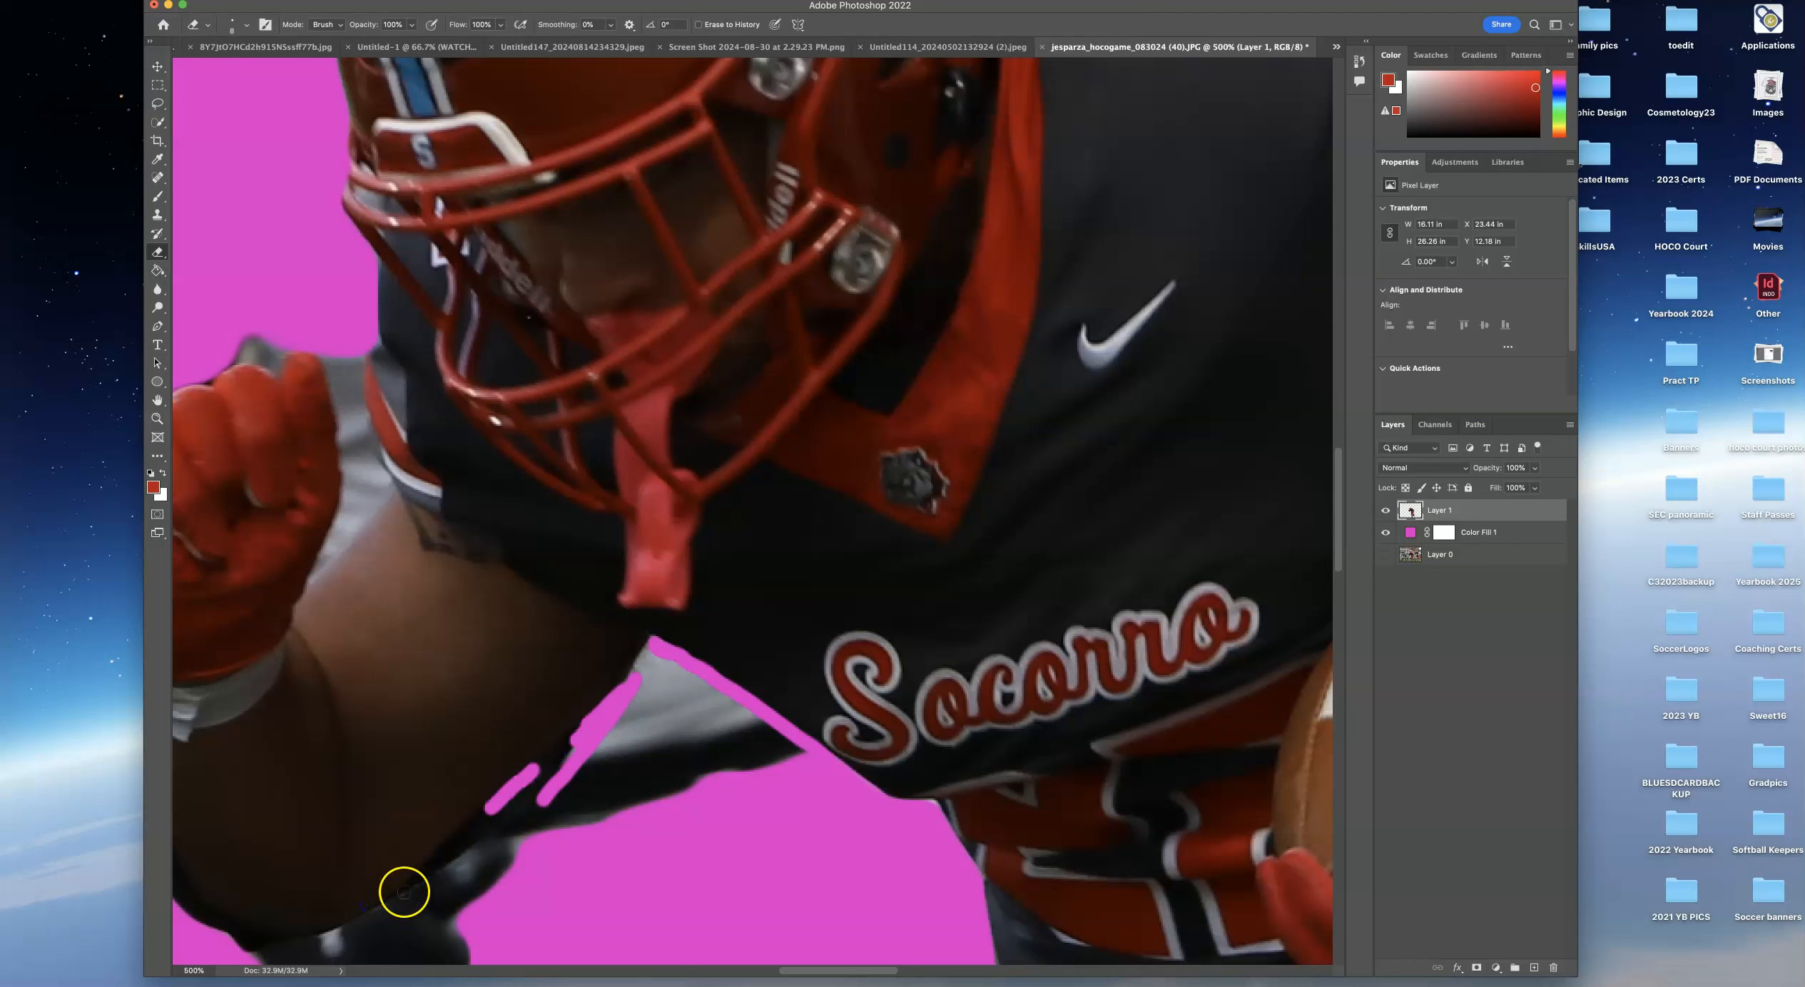
mouse_move(590, 769)
mouse_down()
mouse_move(592, 734)
mouse_move(575, 739)
mouse_up()
key(bracketright)
key(bracketright)
key(bracketright)
key(bracketright)
key(bracketright)
key(bracketright)
mouse_move(543, 809)
mouse_down()
mouse_move(609, 767)
mouse_move(608, 796)
mouse_move(677, 804)
mouse_move(786, 774)
mouse_move(672, 687)
mouse_move(621, 734)
mouse_up()
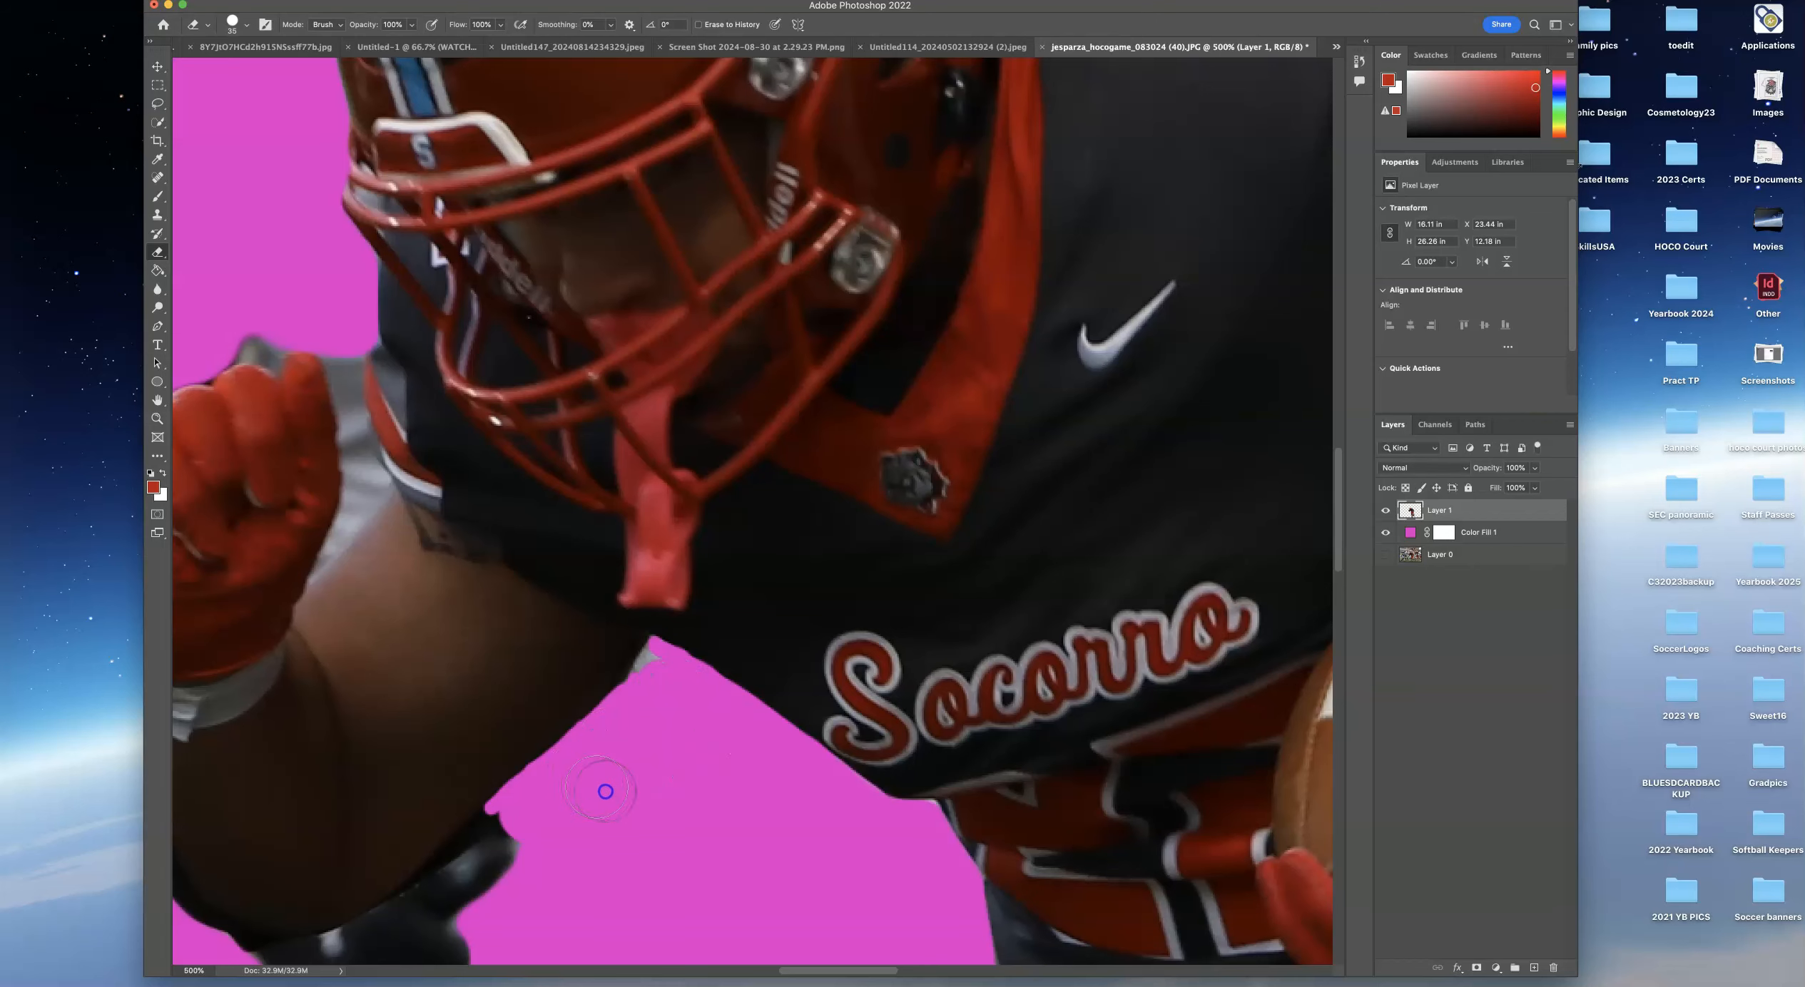
Hide the magenta color fill layer and fit the whole image on screen.
scroll(424, 630, down, 1)
scroll(425, 632, up, 3)
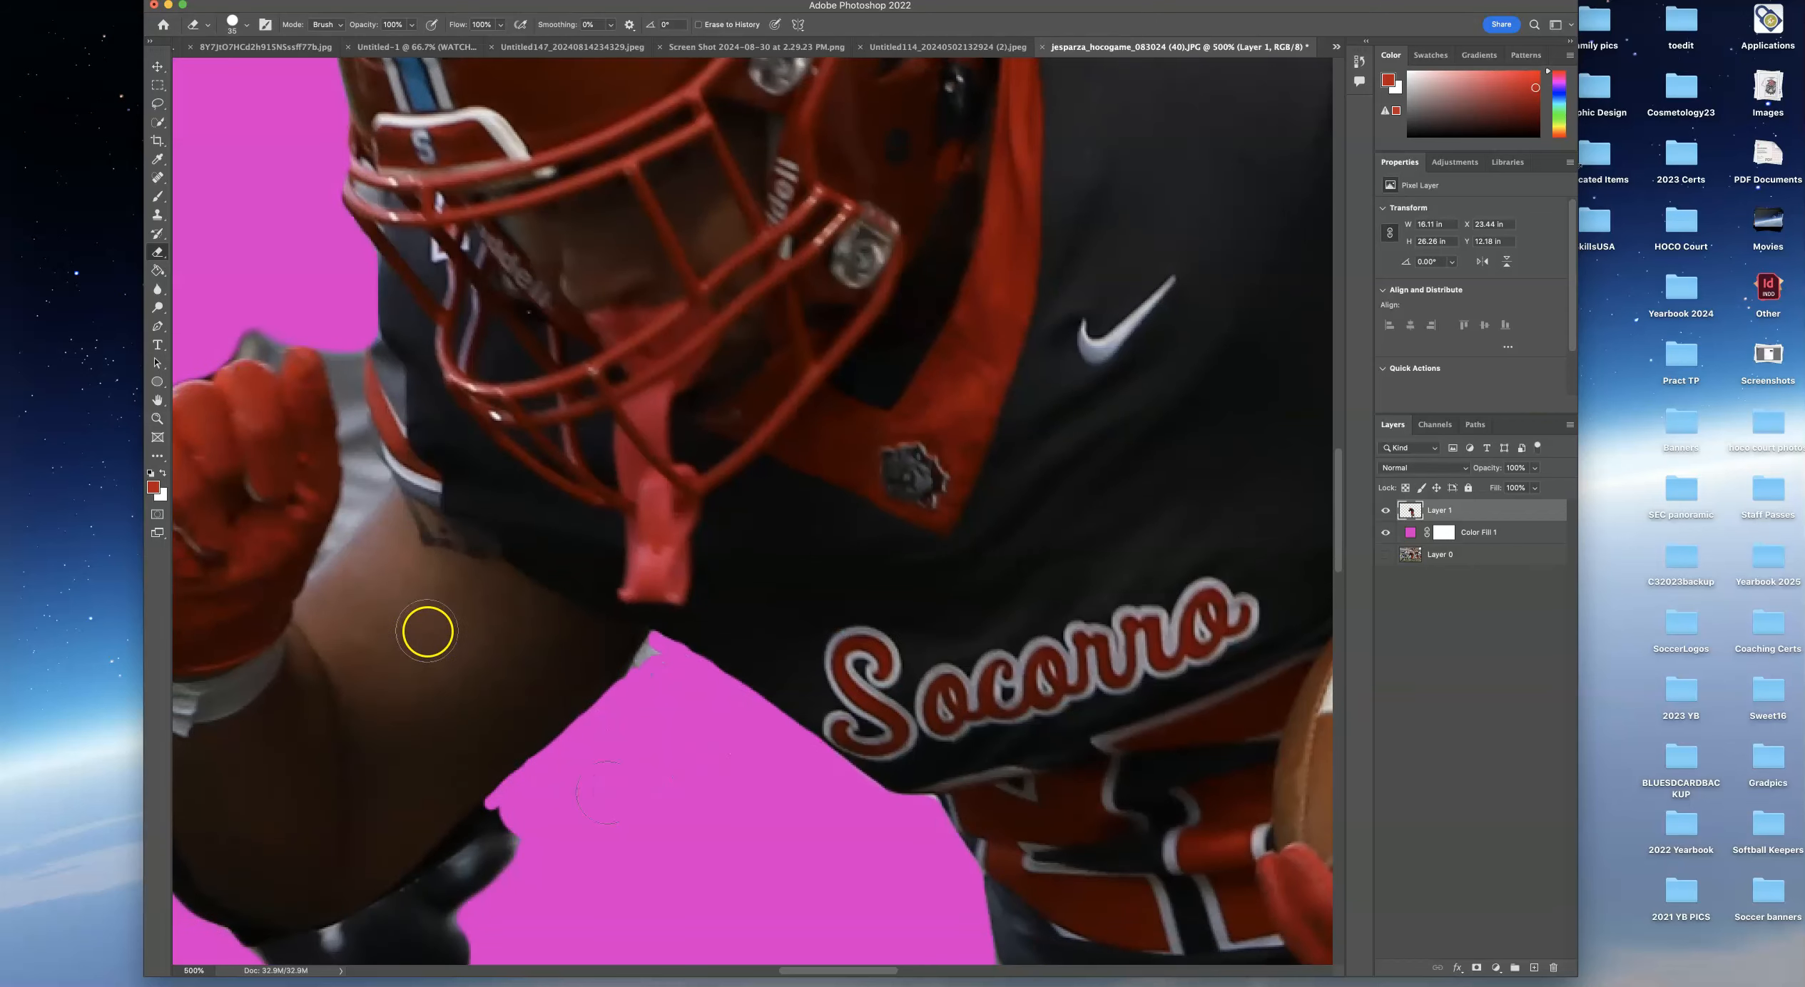
scroll(423, 633, up, 5)
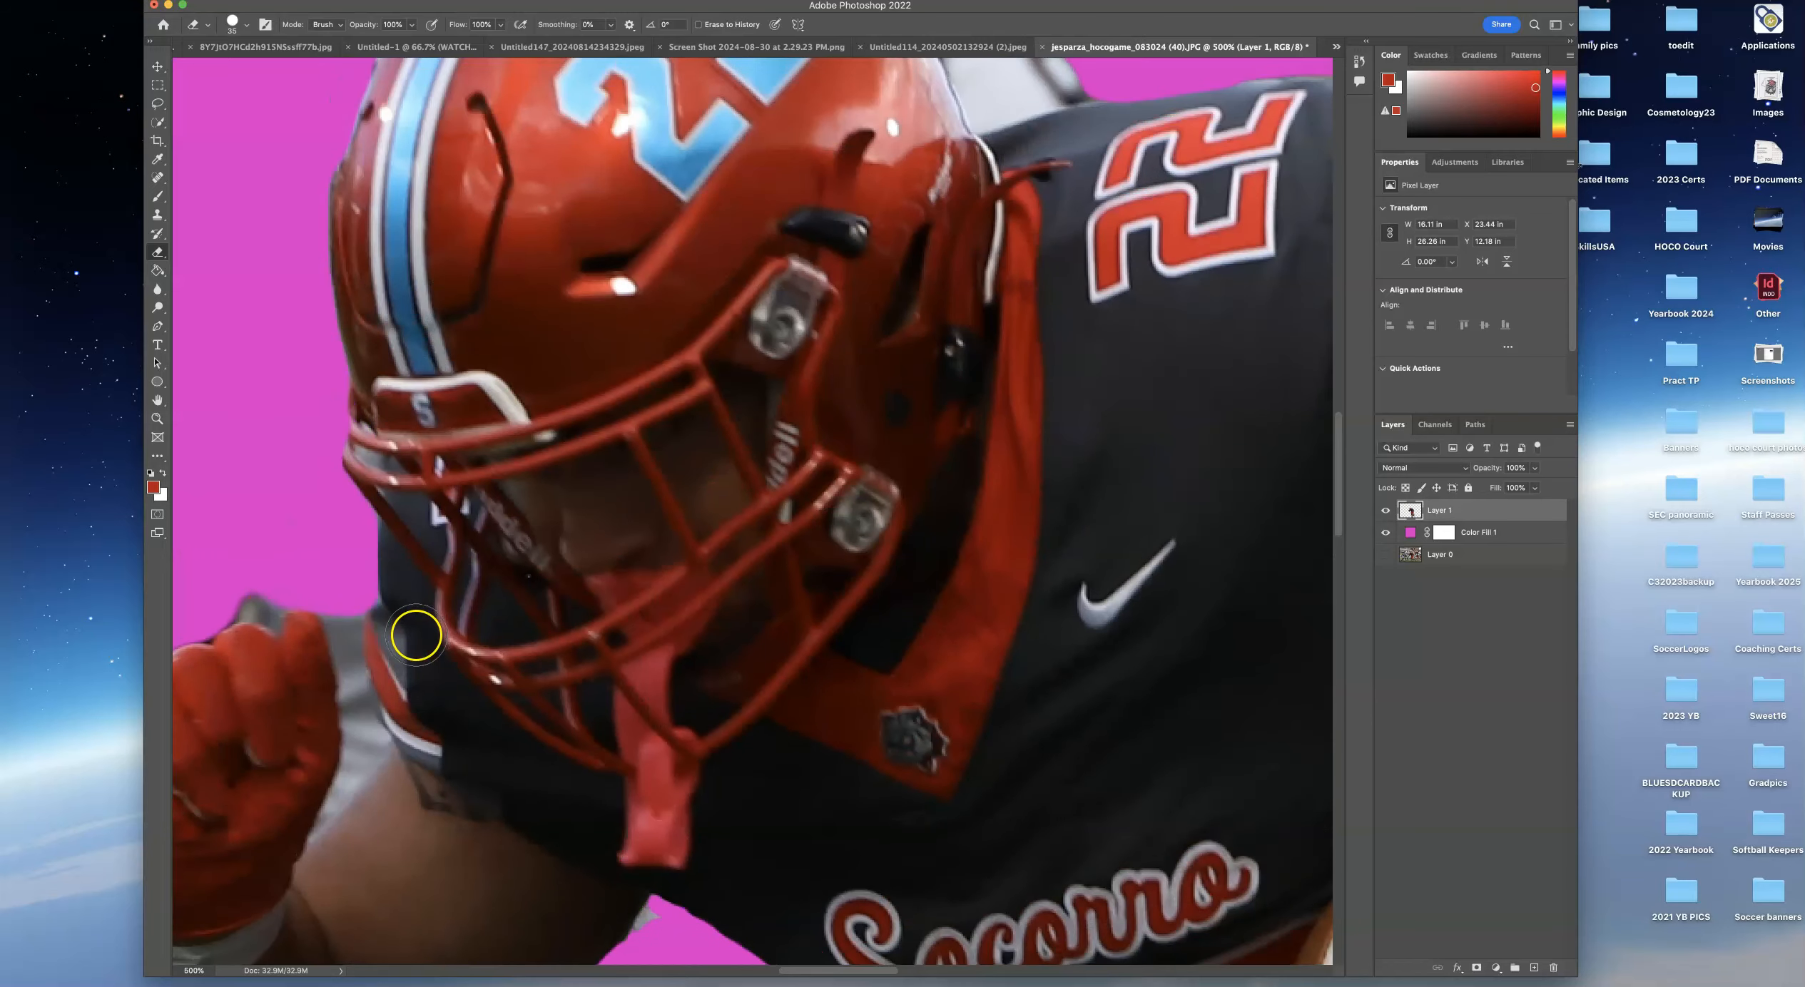
scroll(423, 628, up, 4)
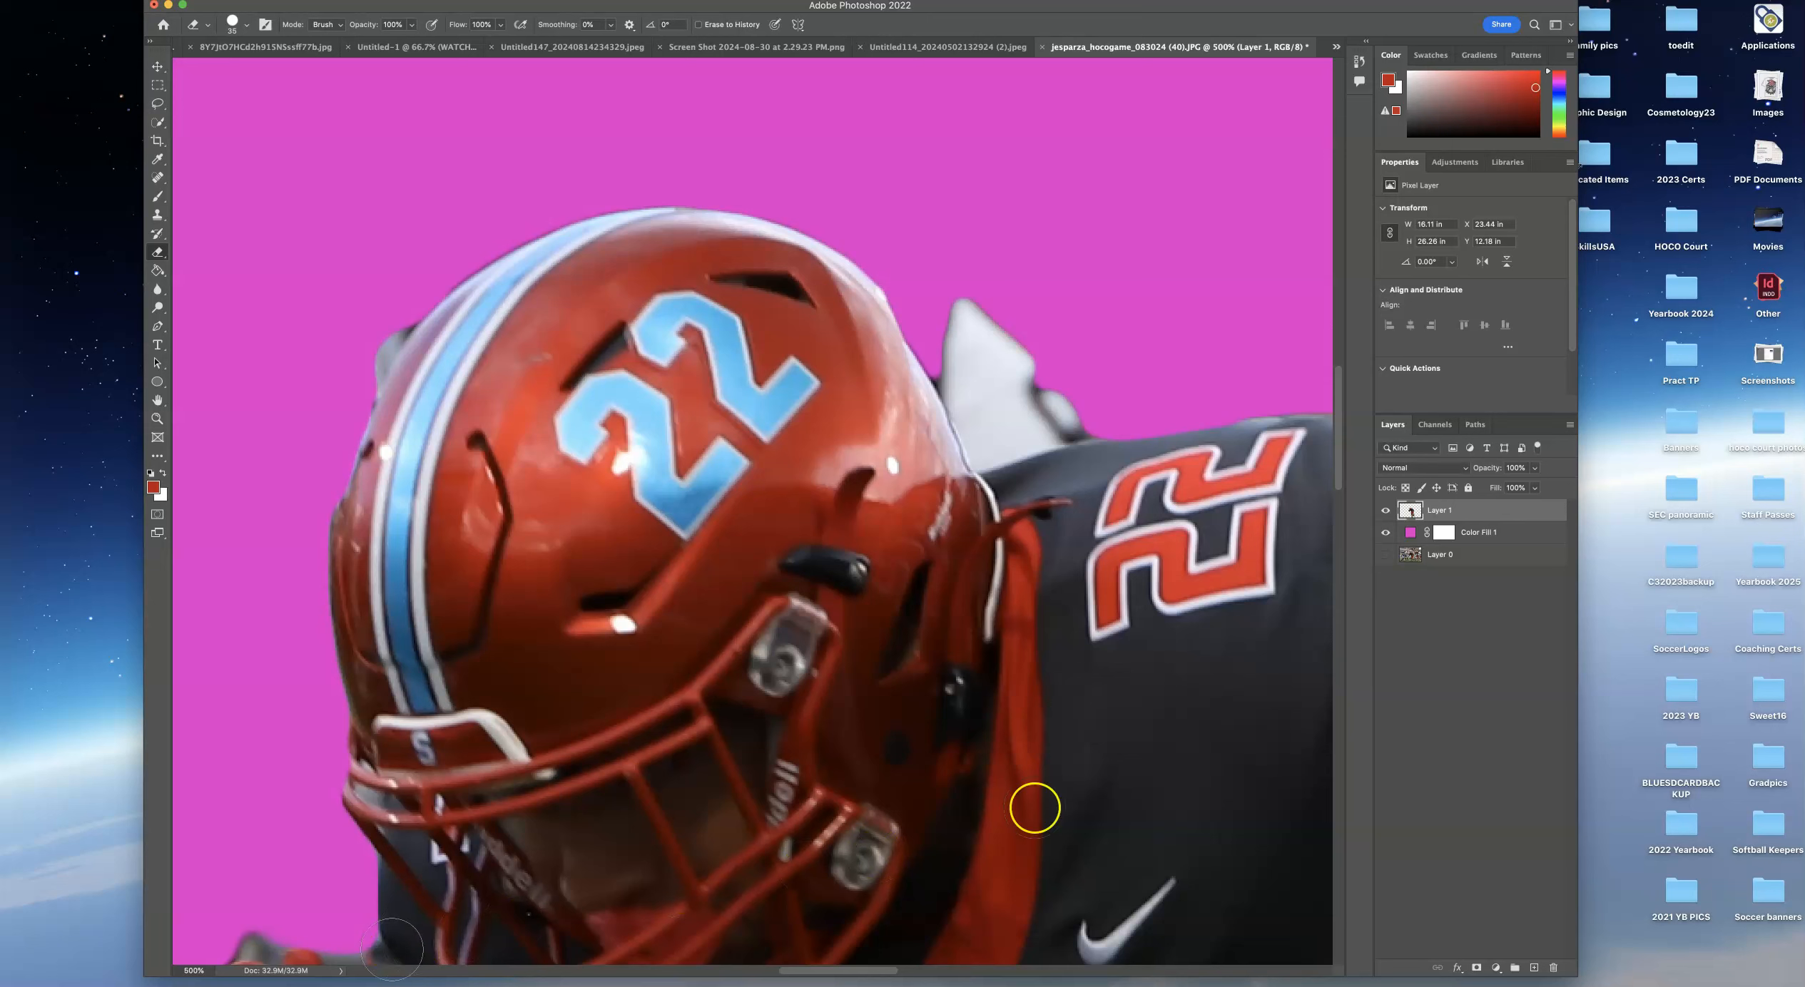
drag(1336, 418, 1331, 533)
click(1385, 532)
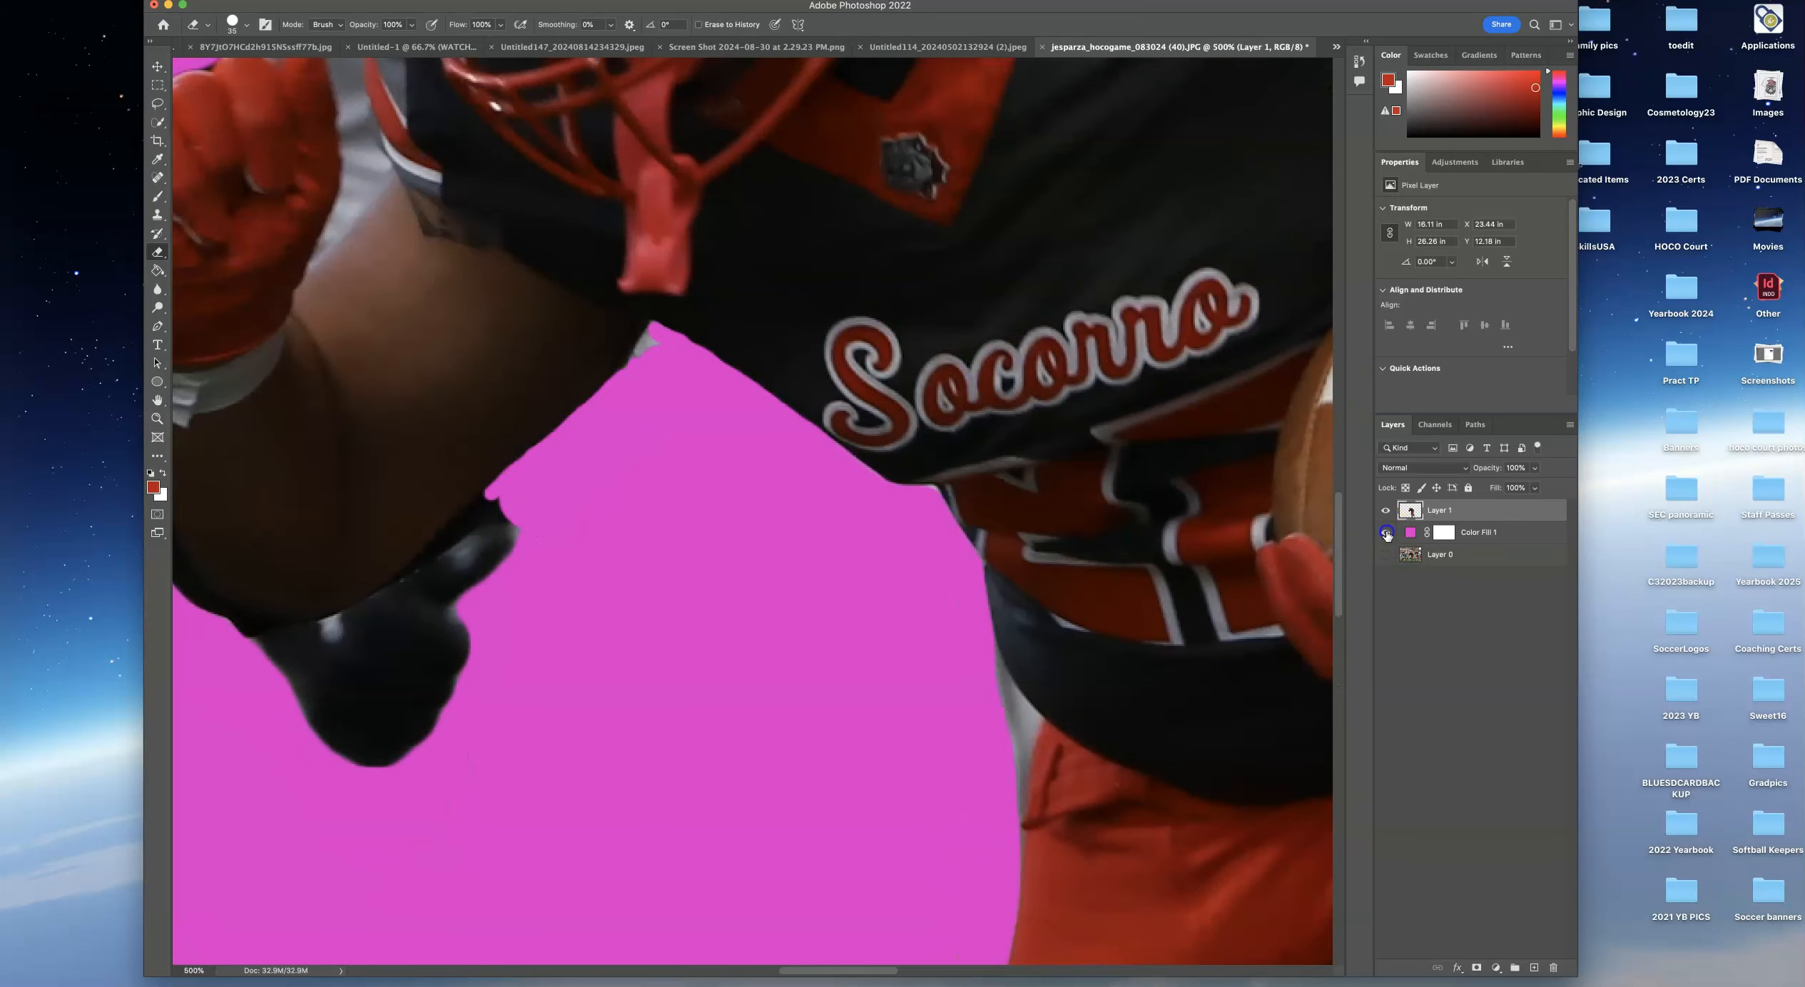
key(super+0)
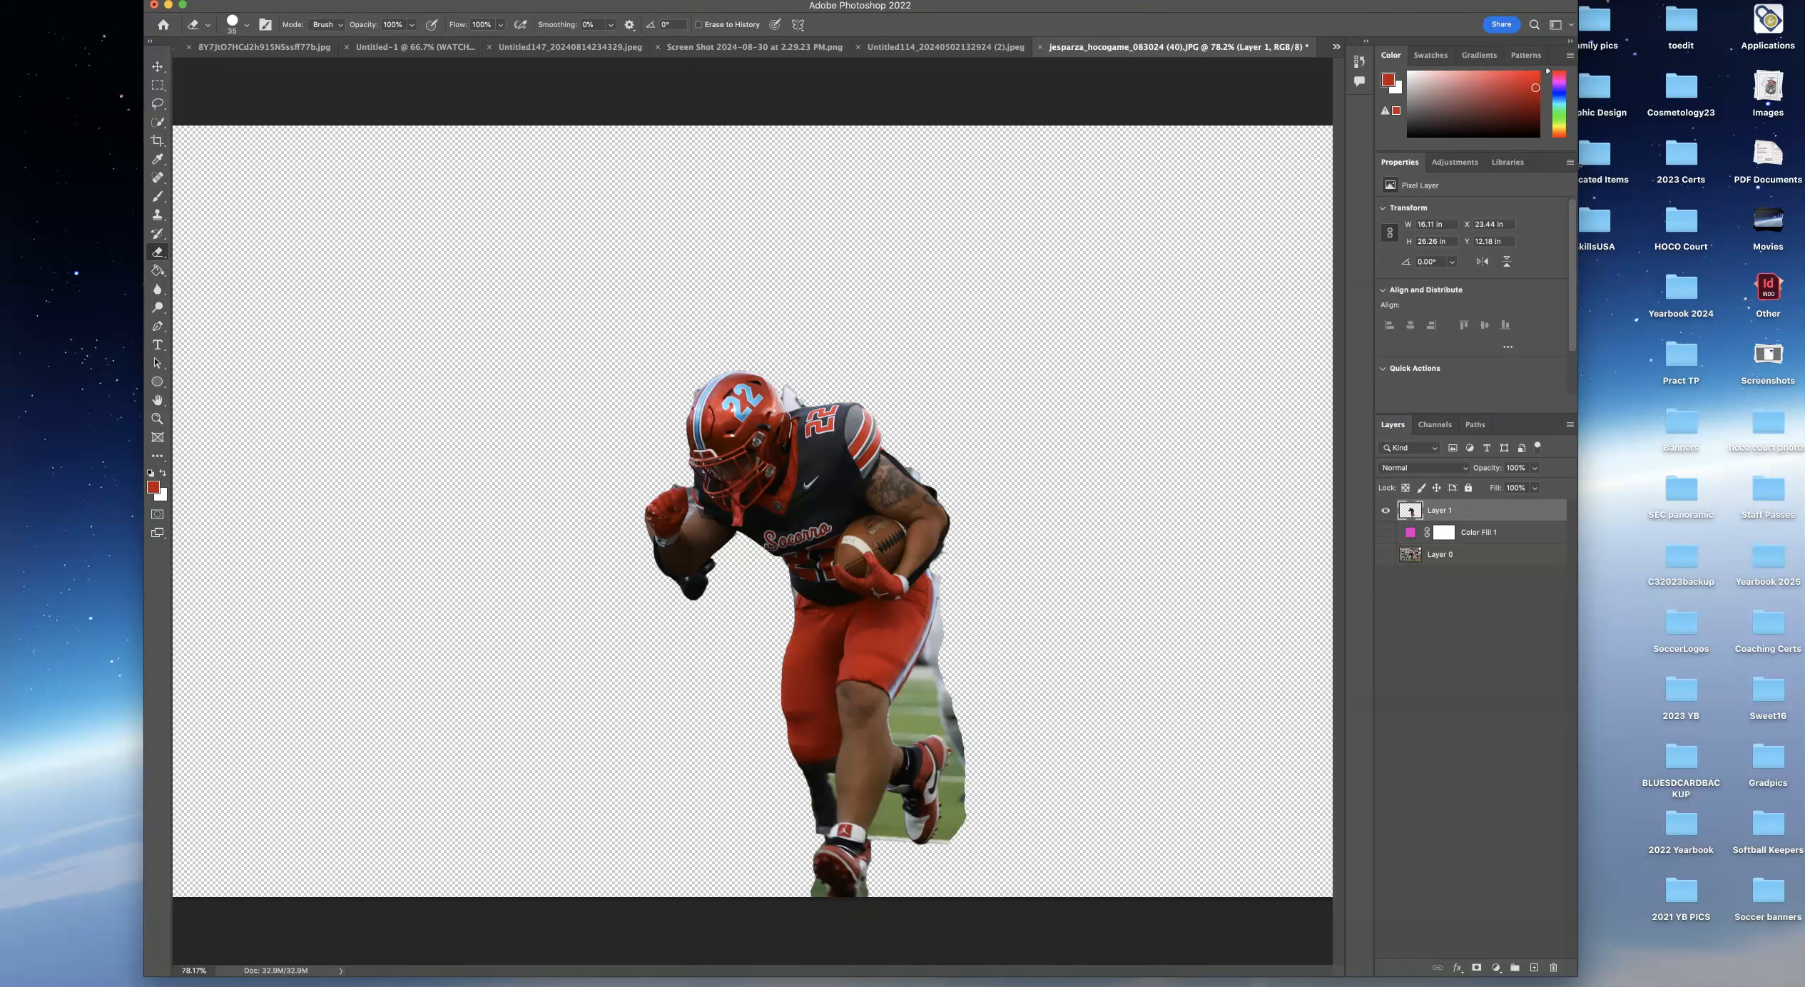
click(99, 1)
click(179, 167)
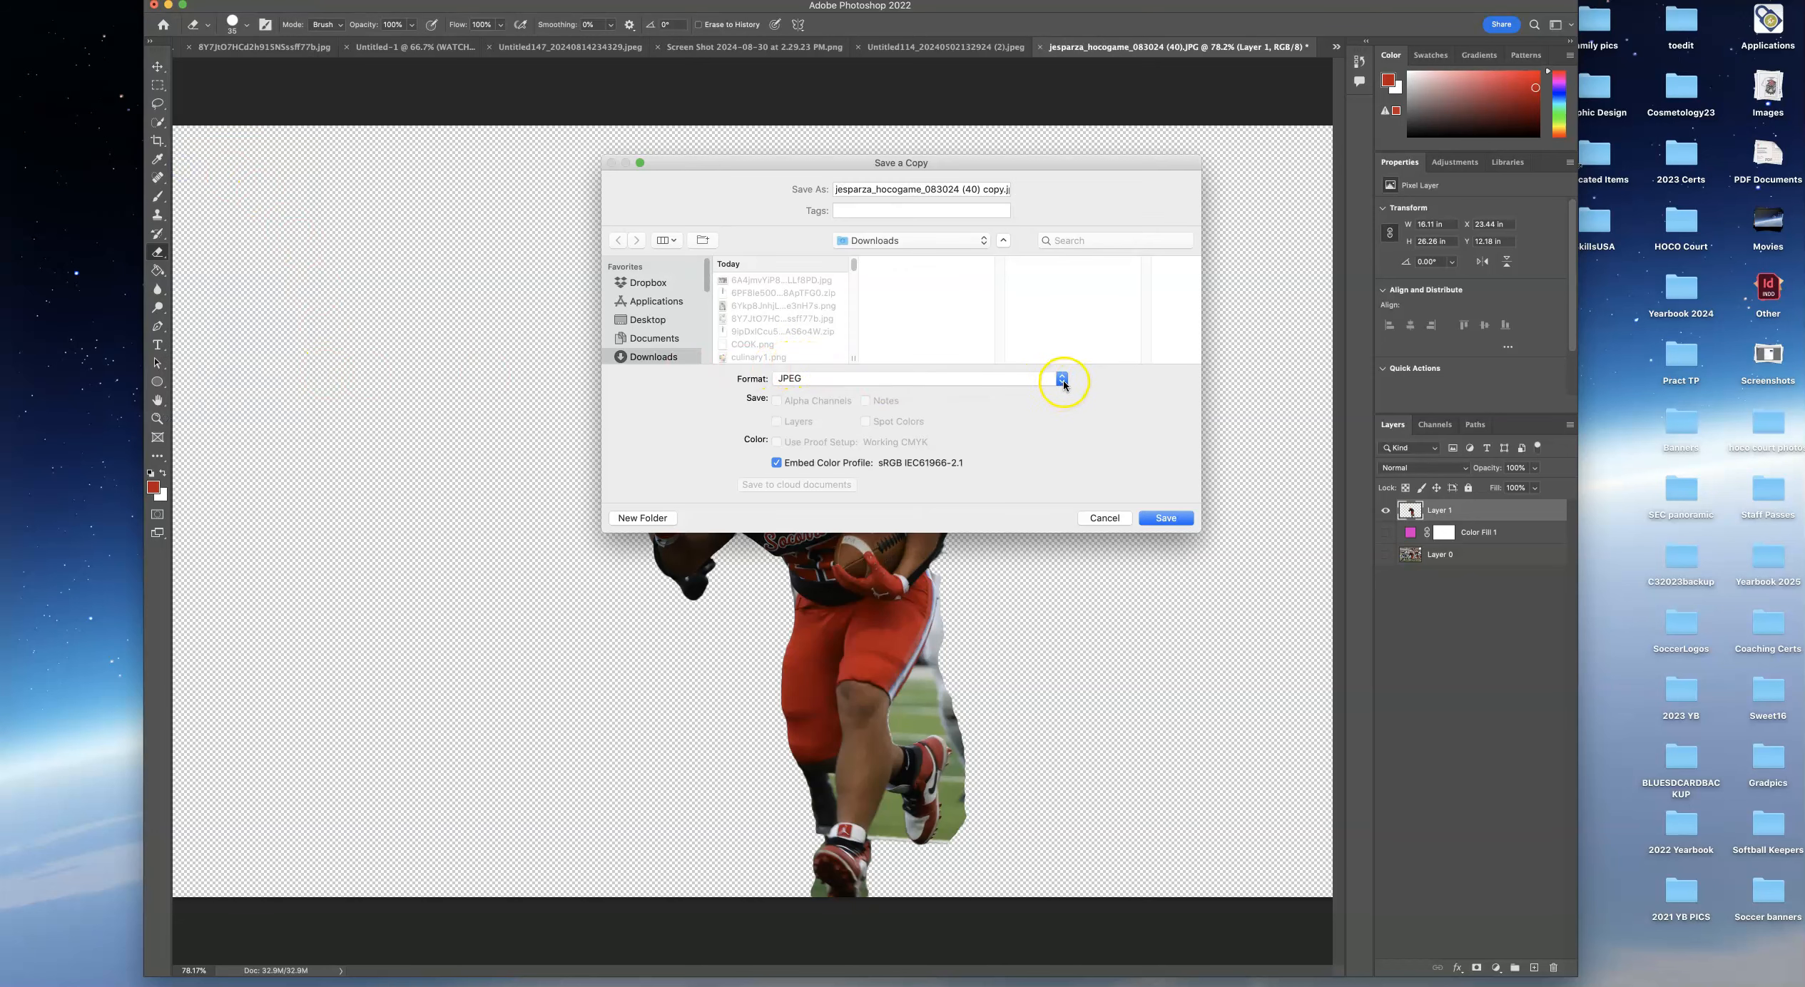
click(1064, 385)
click(861, 450)
click(1099, 518)
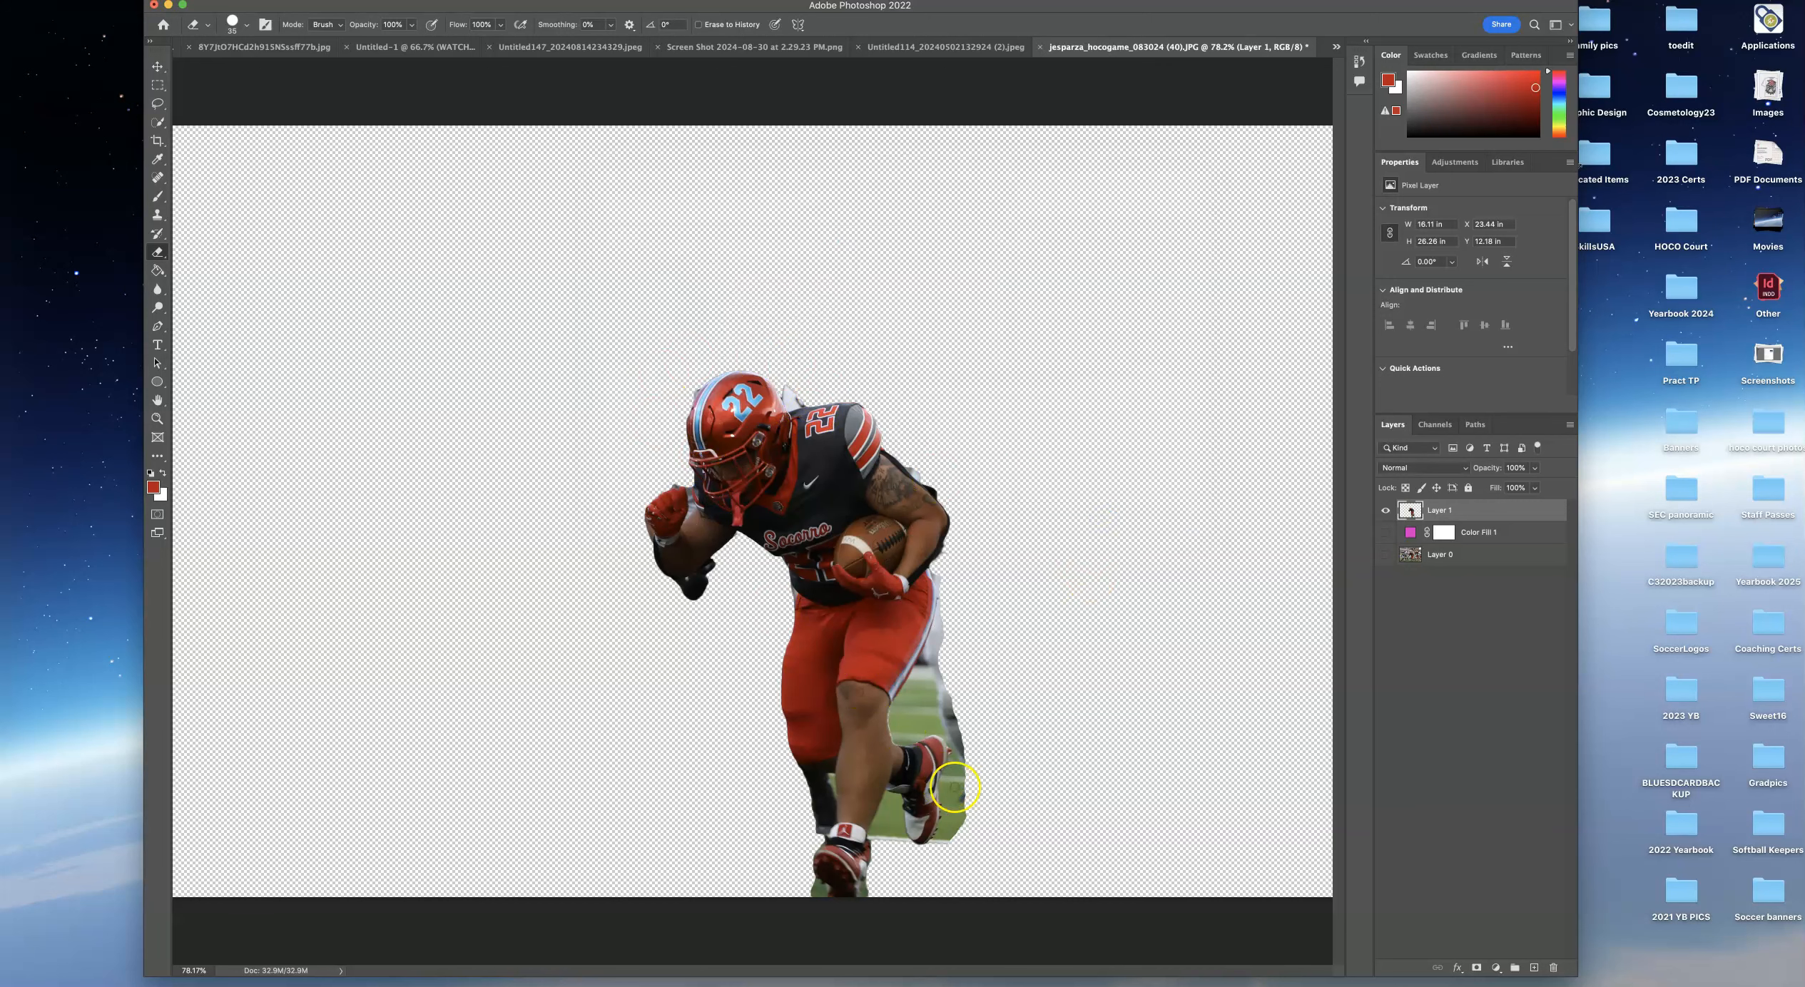